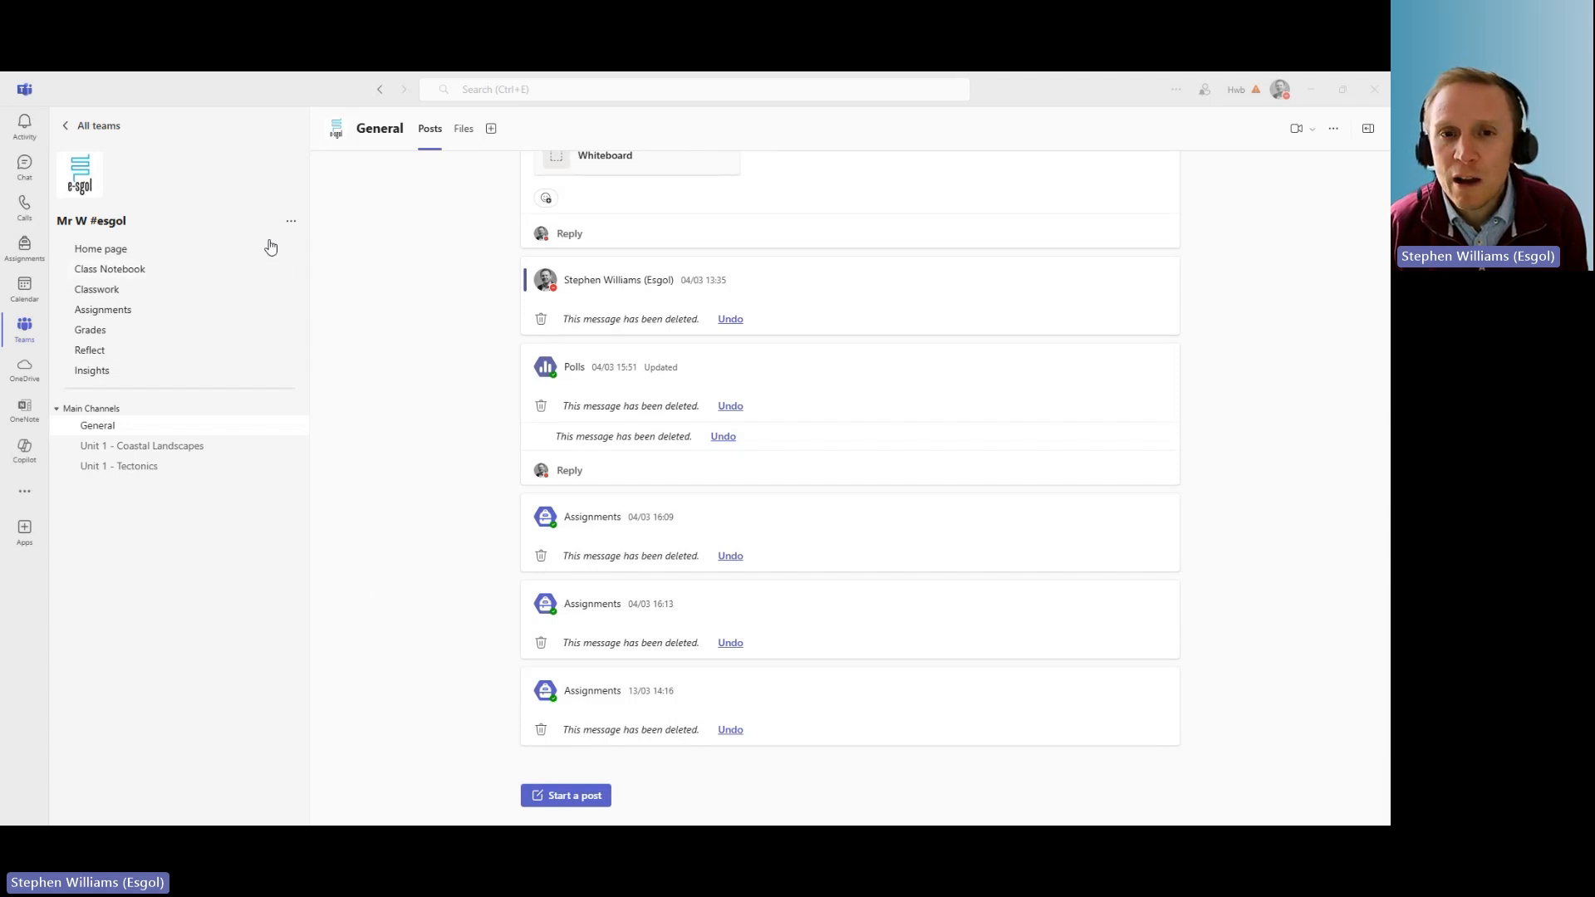
Review the class team's owners, members and guests, and view the form for adding members without adding anyone.
left_click(291, 221)
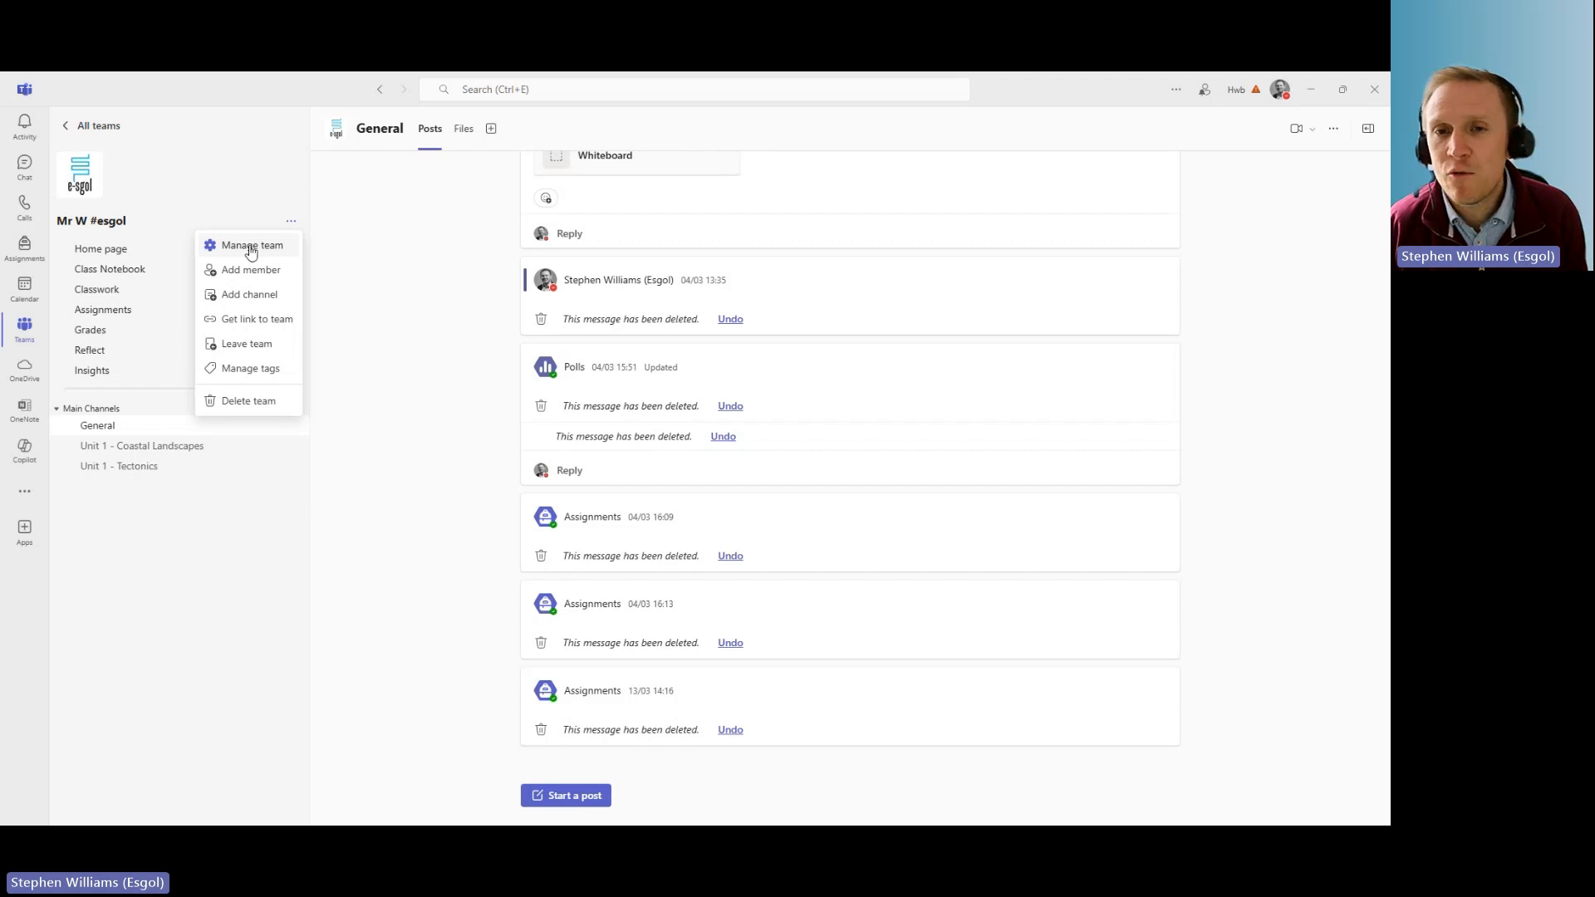
left_click(251, 247)
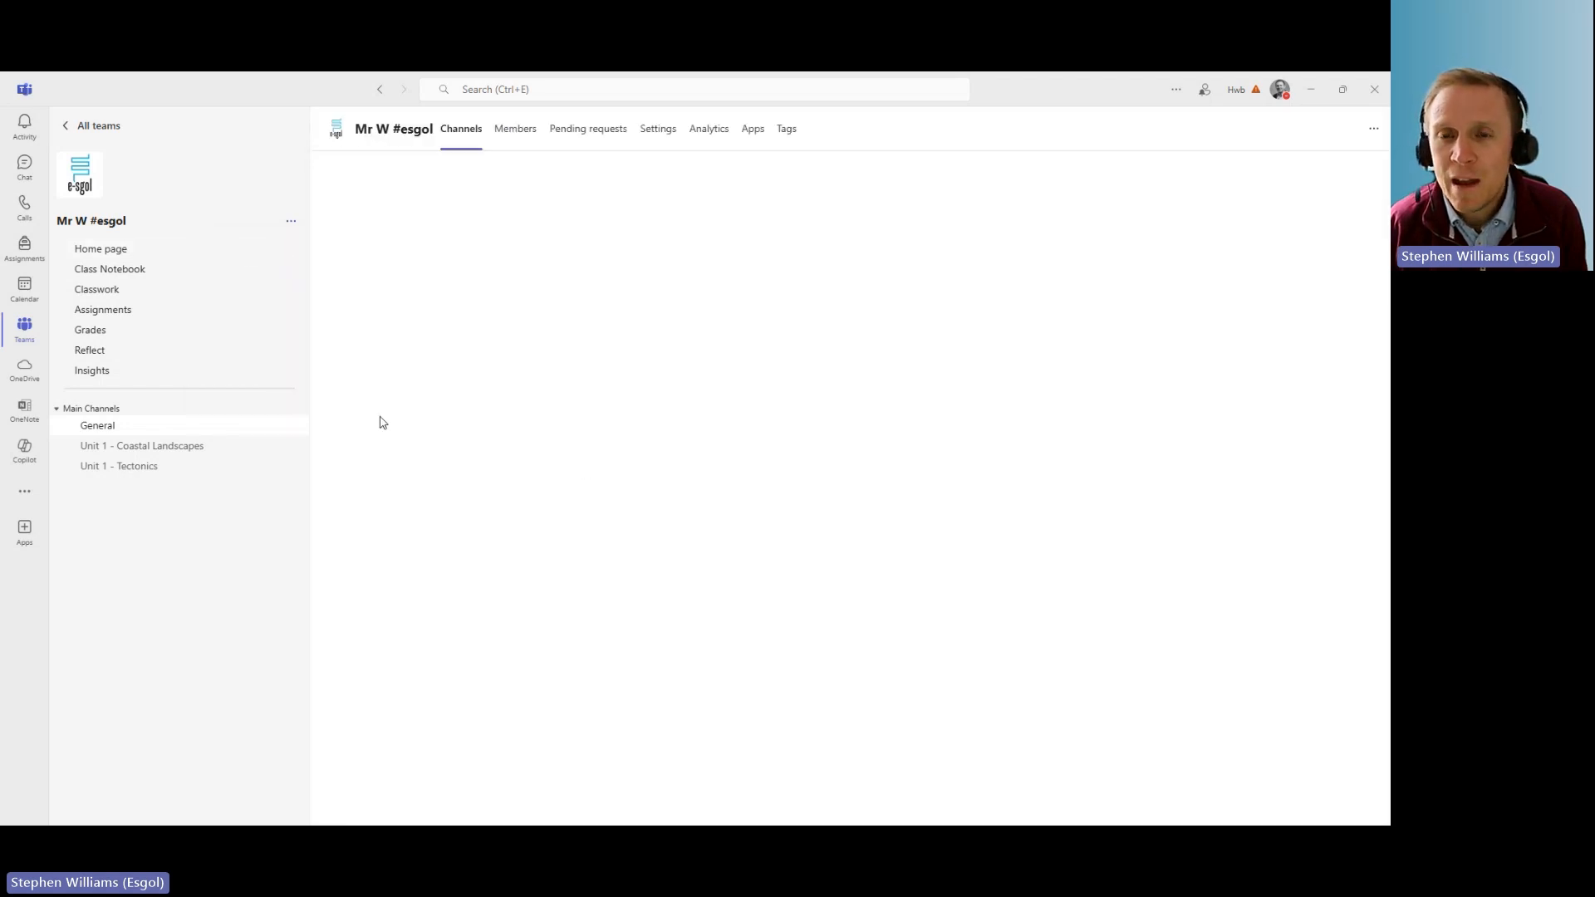
left_click(521, 142)
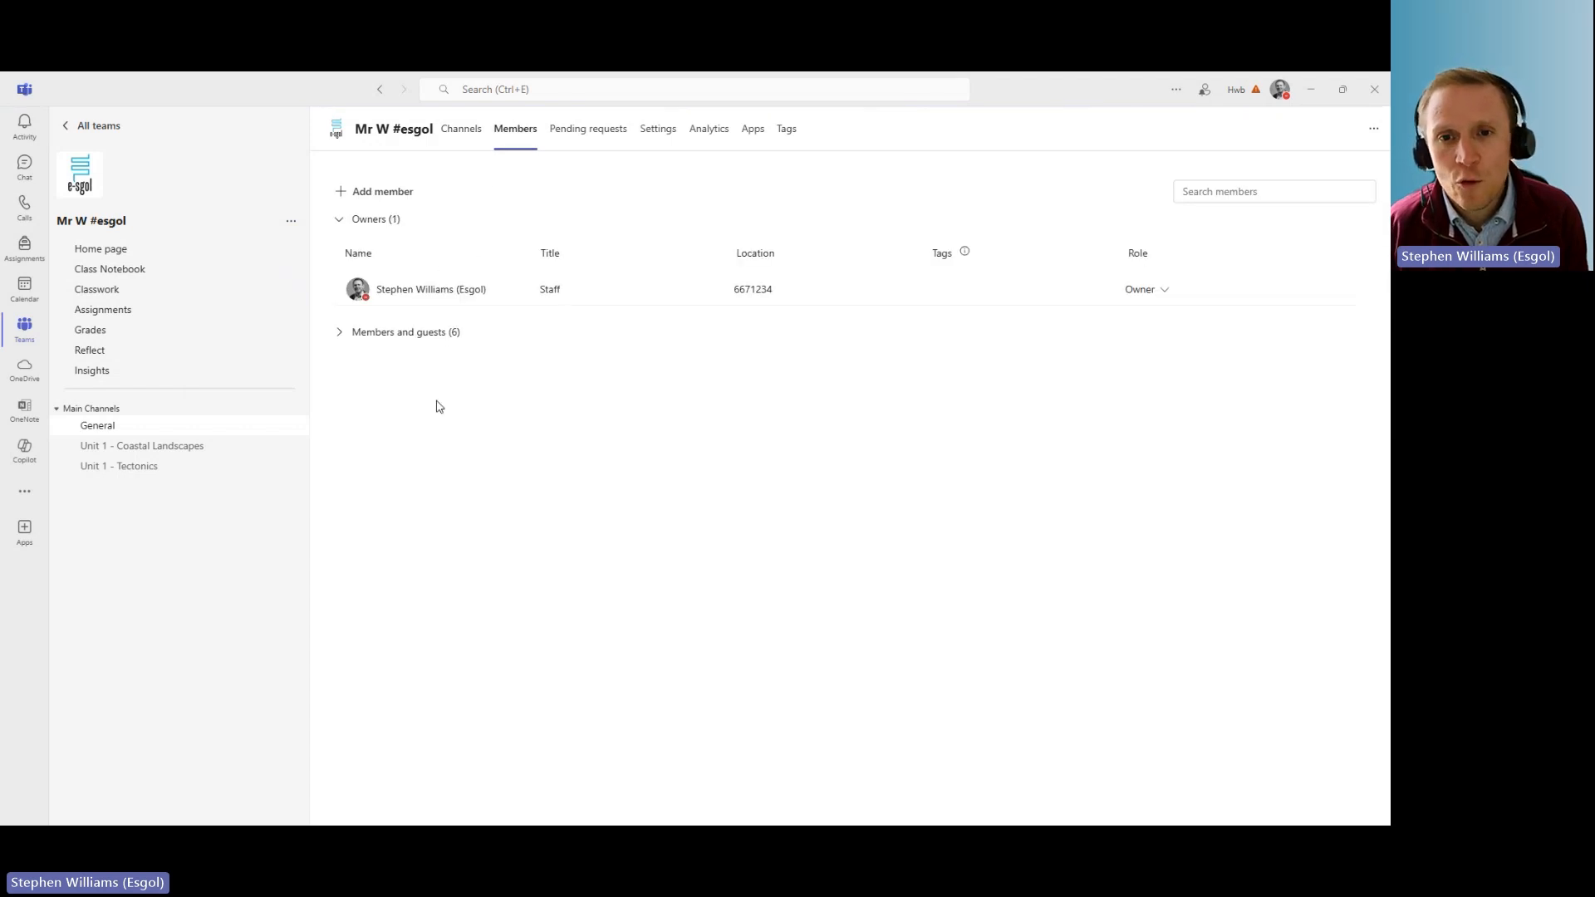
left_click(409, 340)
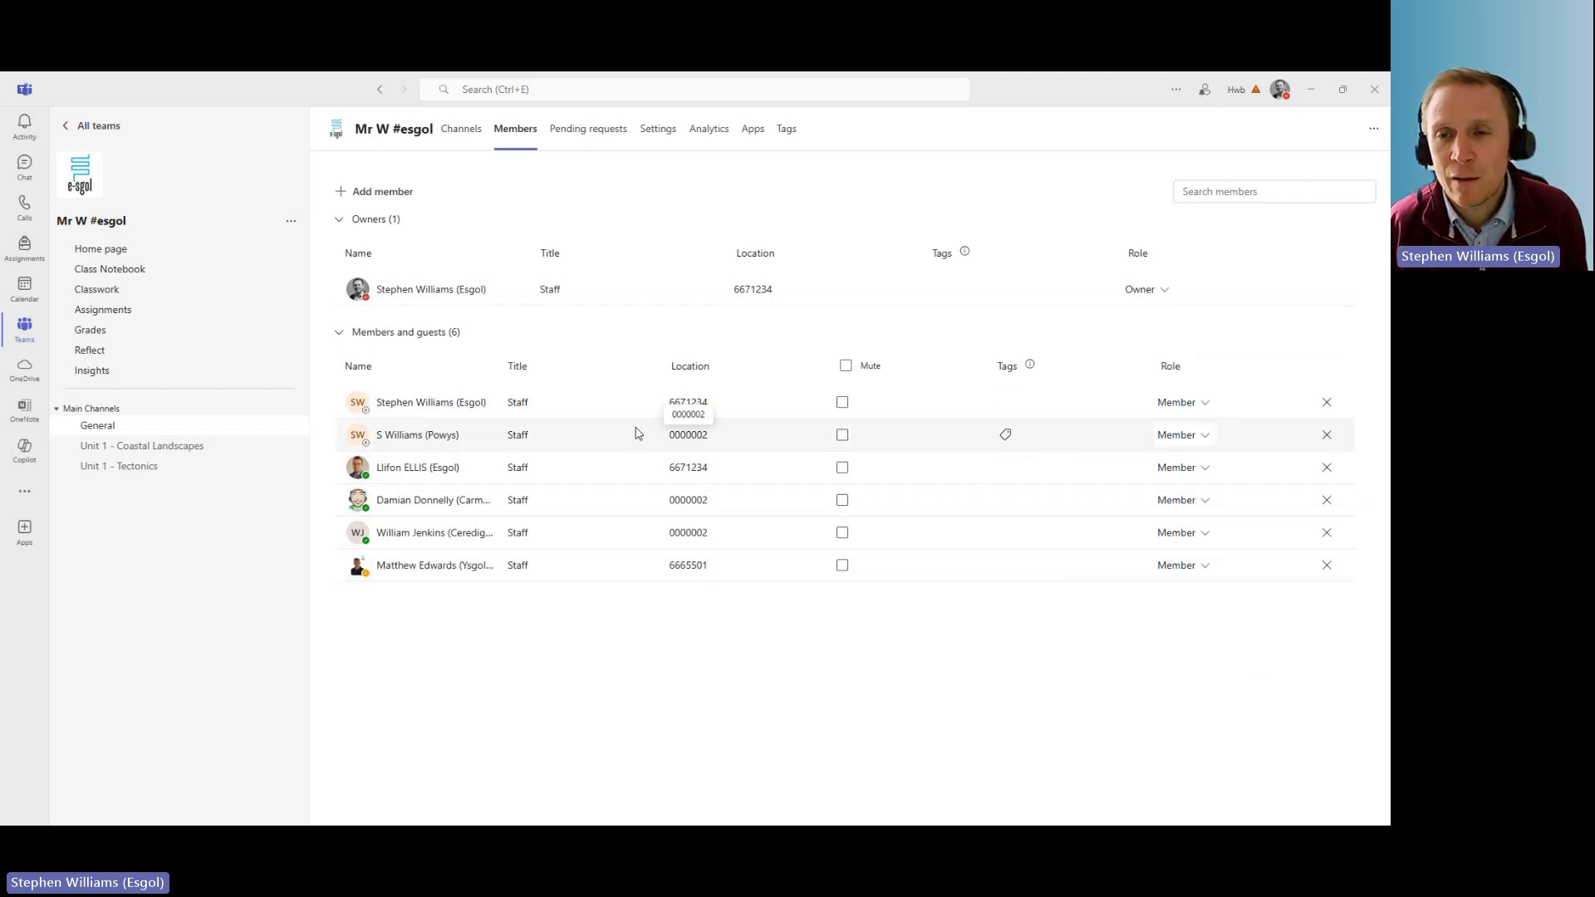
left_click(357, 337)
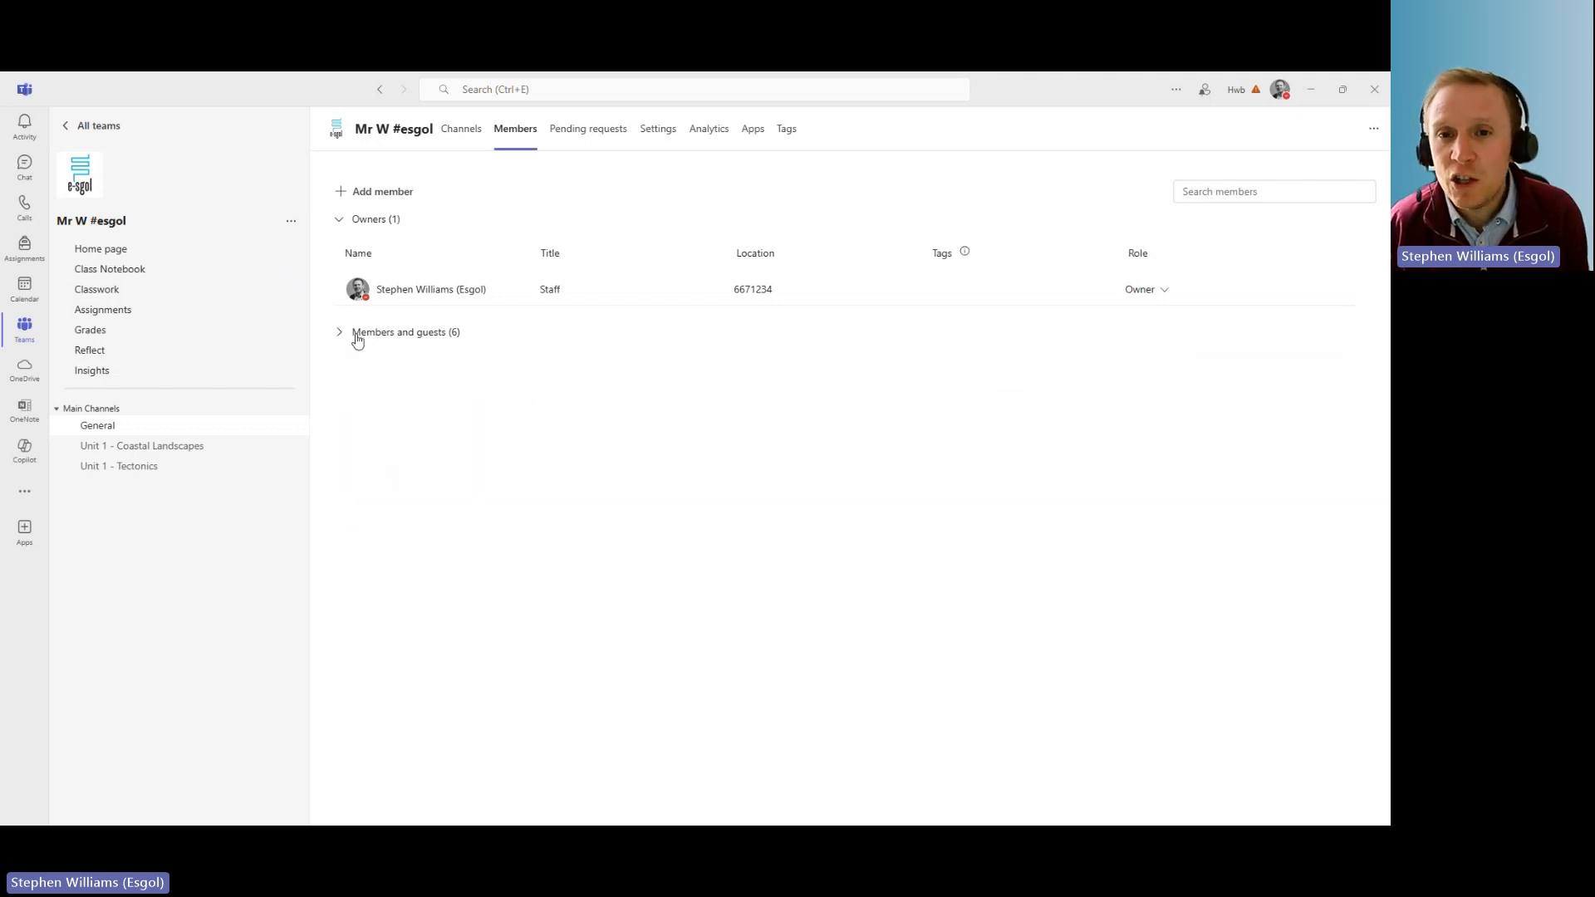
left_click(387, 196)
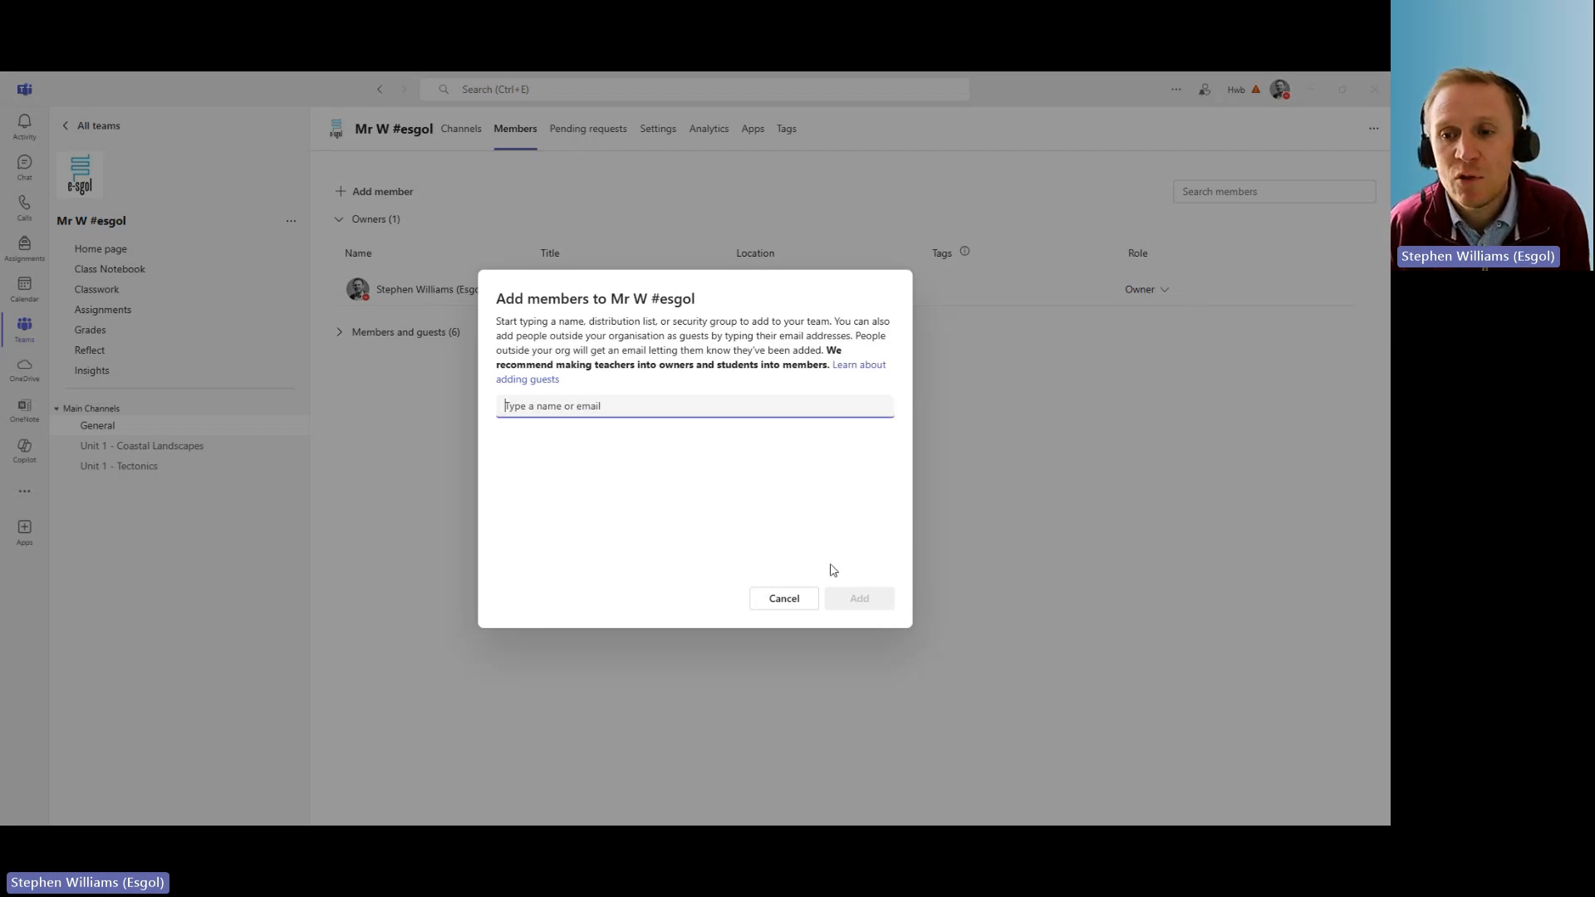
left_click(781, 598)
Start a new post in the General channel and view its link insertion form without inserting a link.
left_click(98, 425)
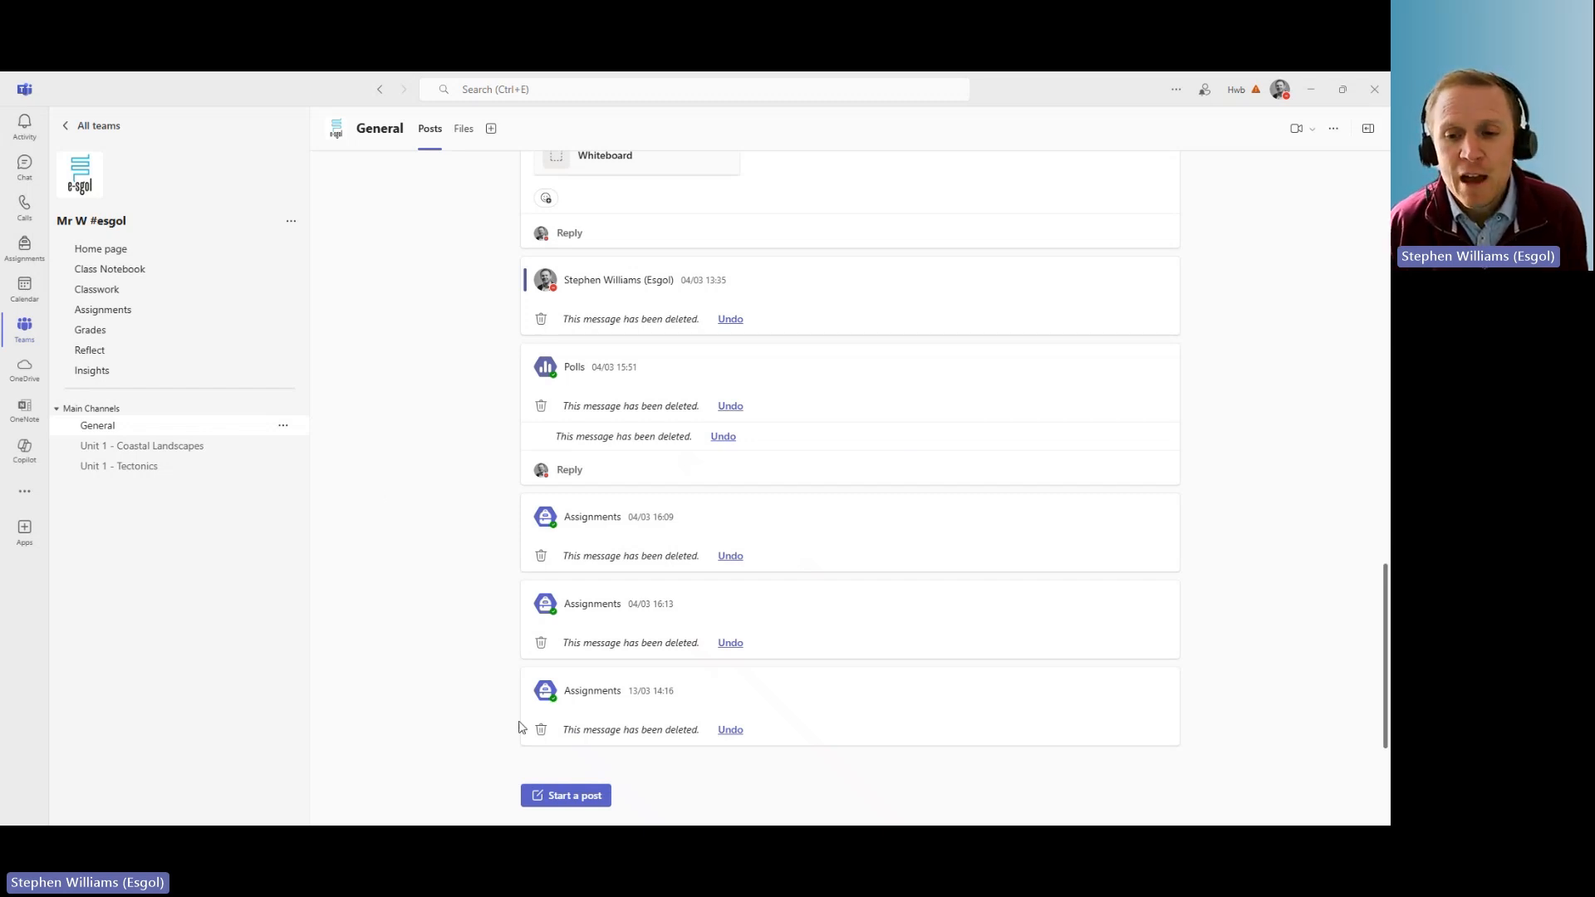
left_click(597, 805)
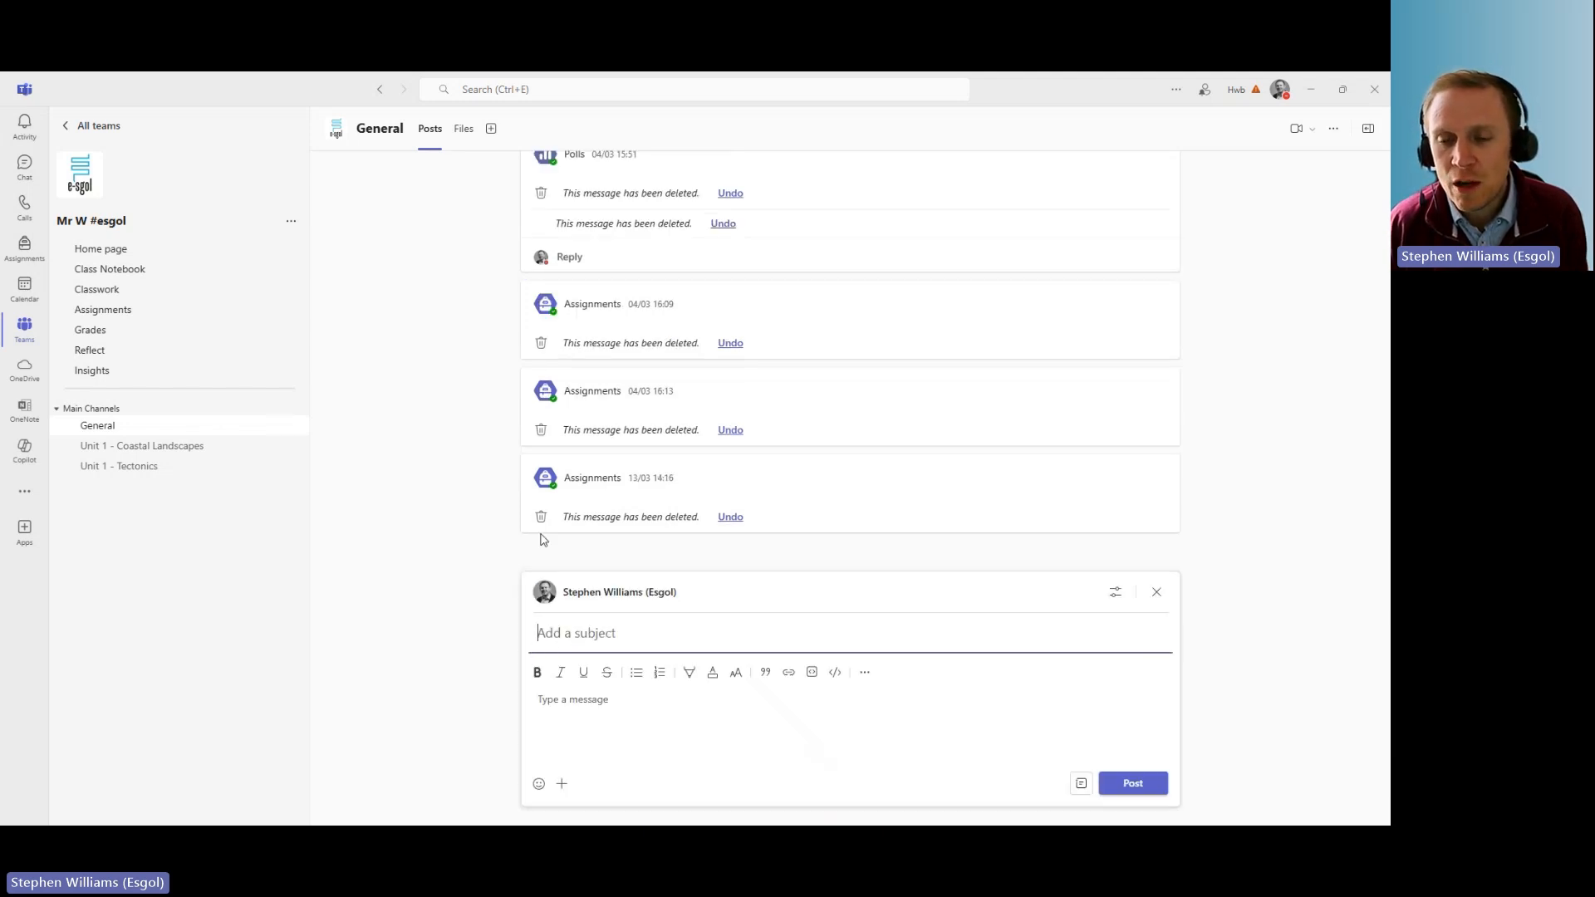
left_click(550, 624)
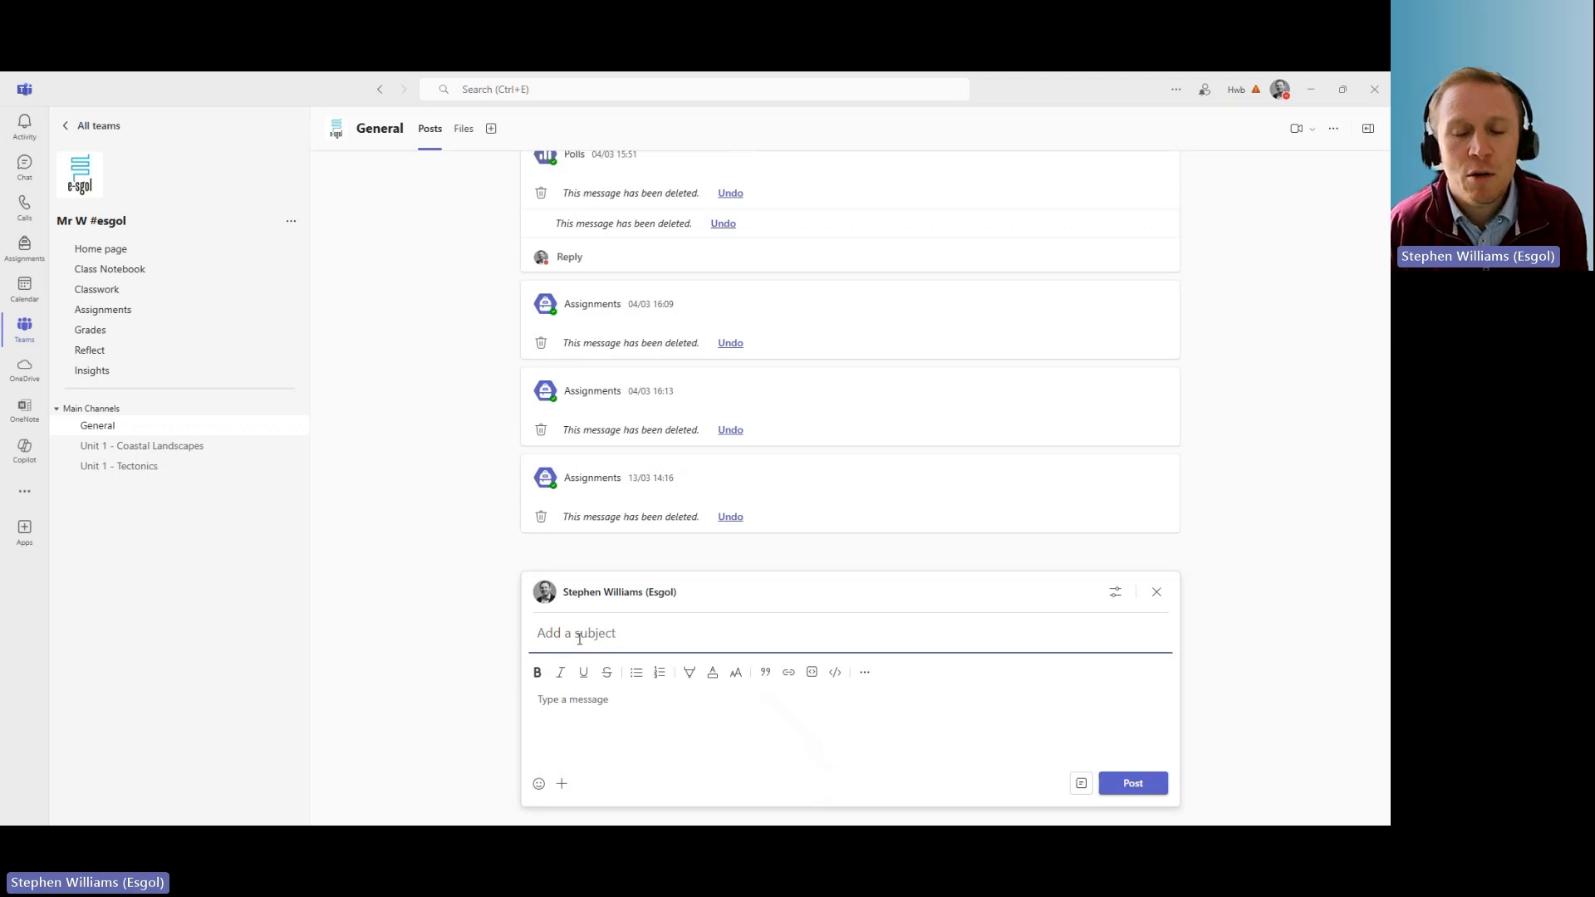
left_click(578, 702)
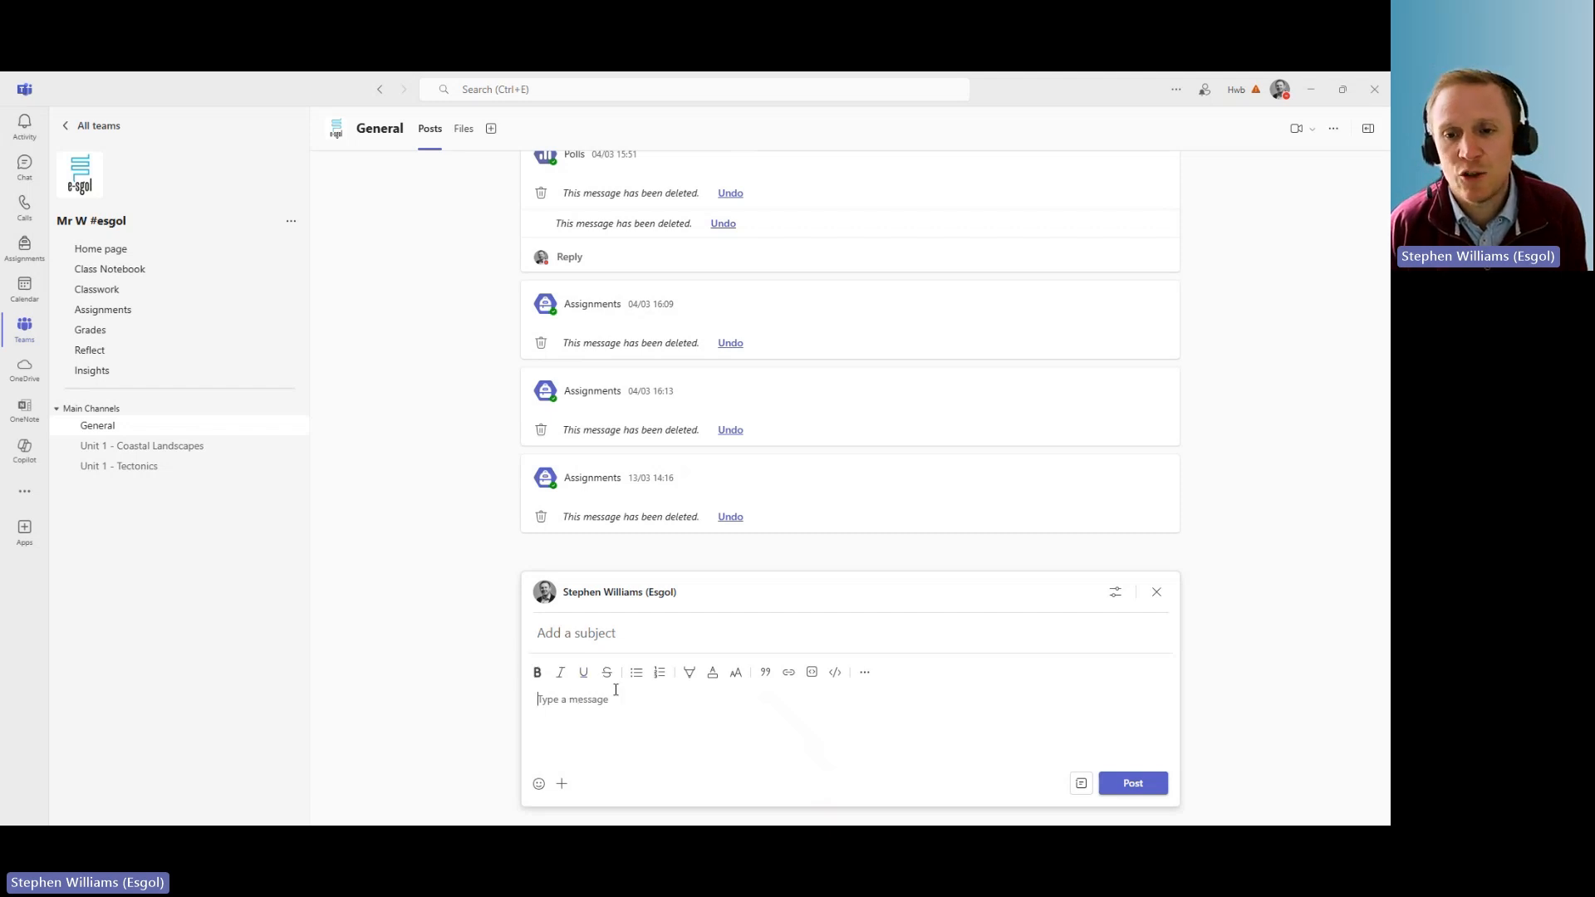
left_click(789, 673)
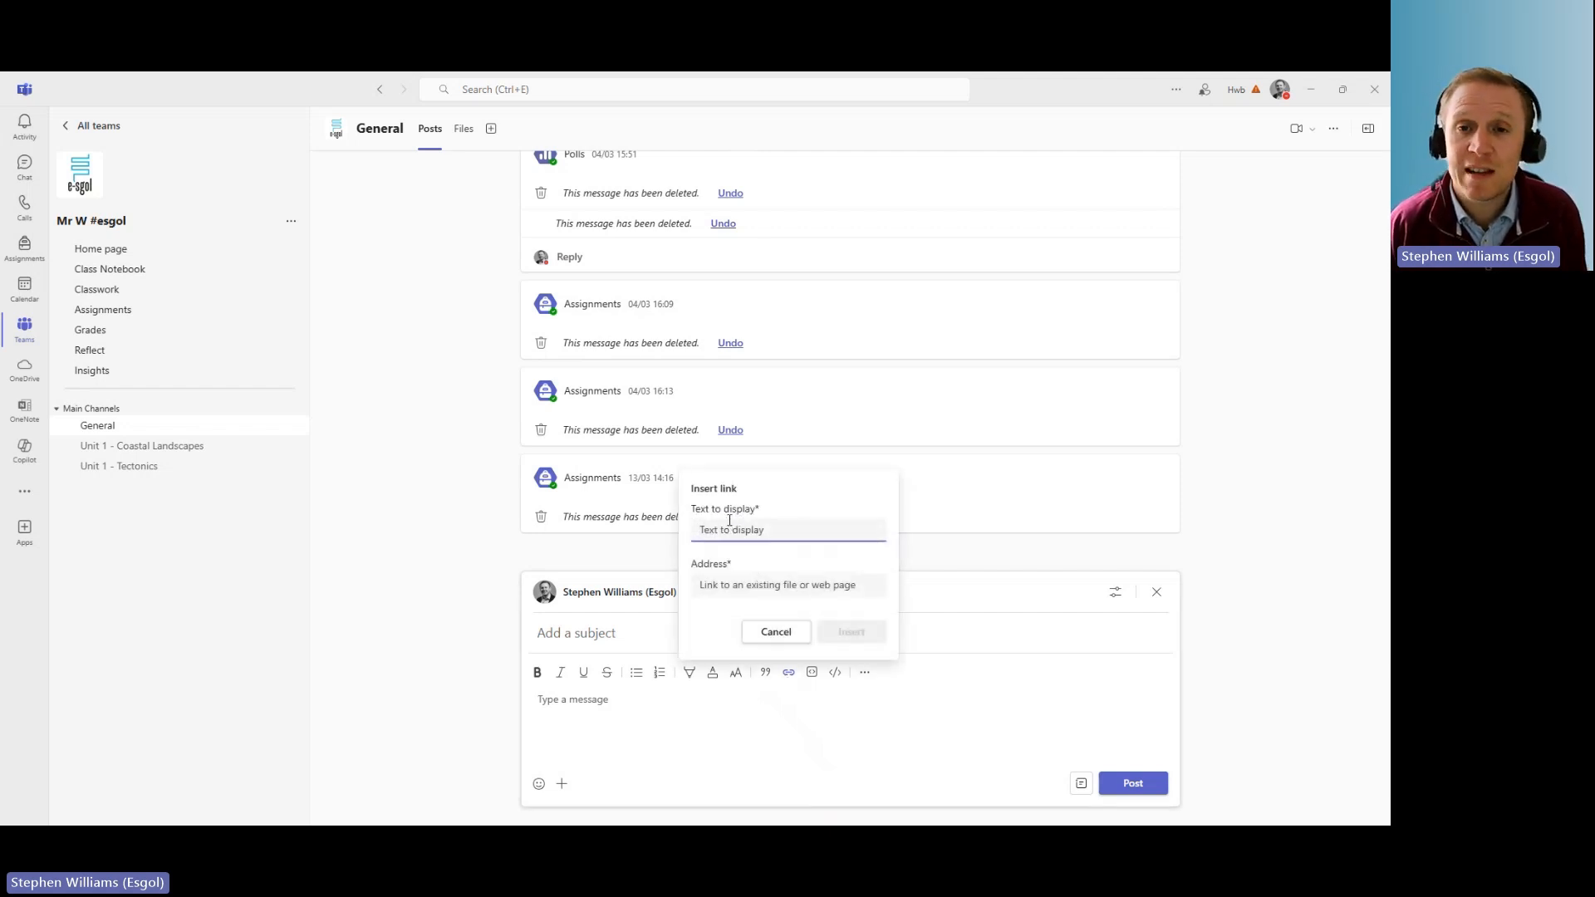
left_click(773, 631)
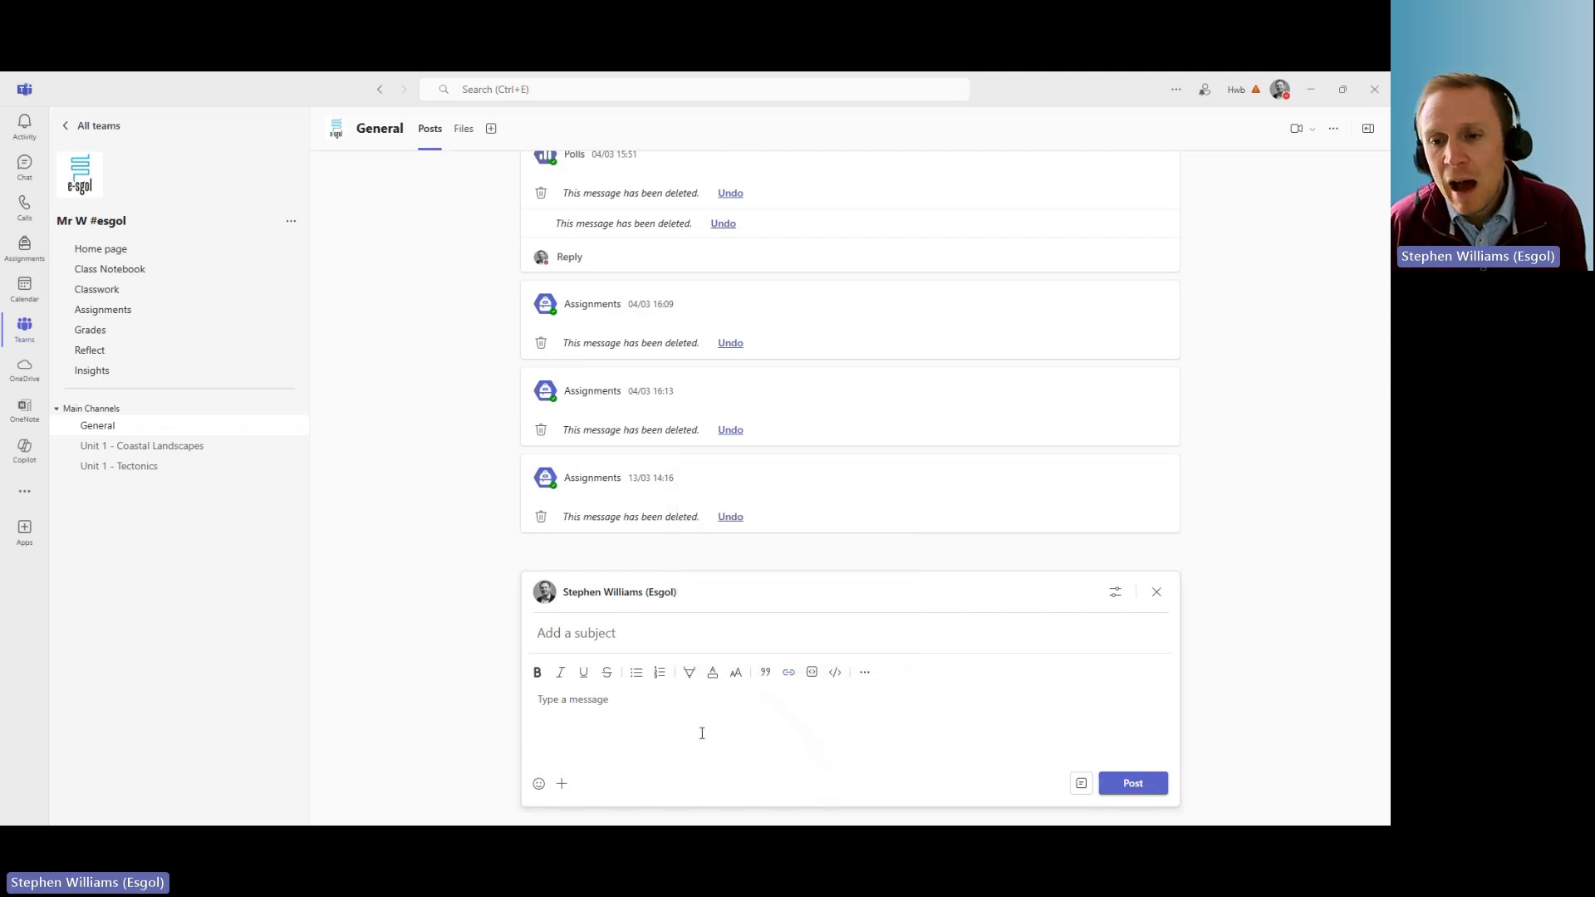
Post a poll asking "Question 1 - are you ready?" with the options Yes and No, recording the respondents' names.
left_click(563, 784)
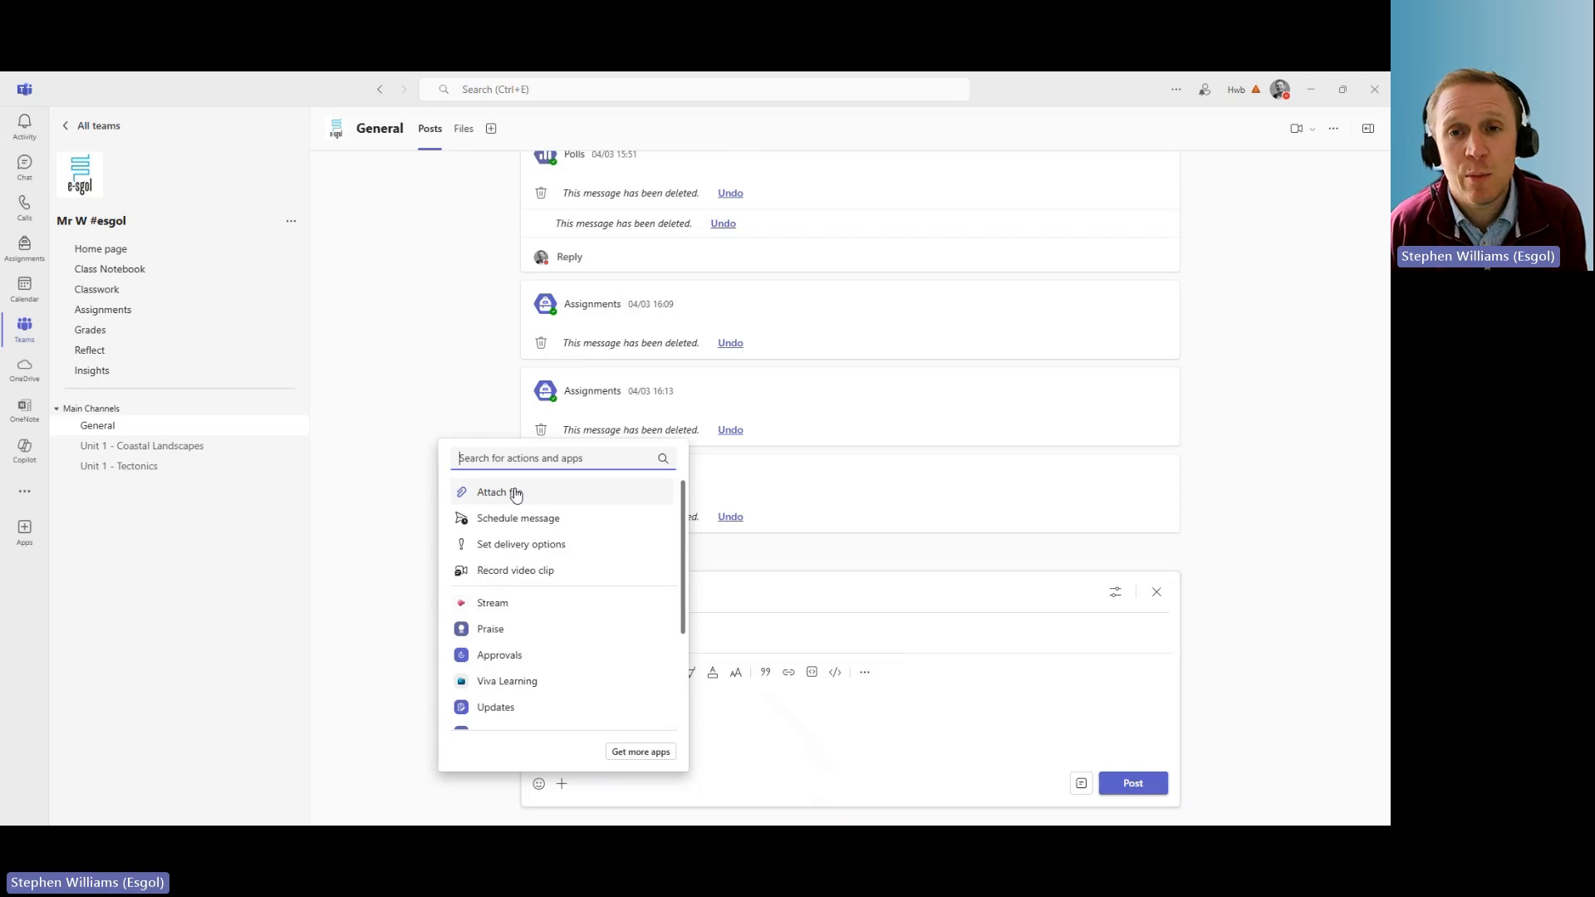
left_click(562, 783)
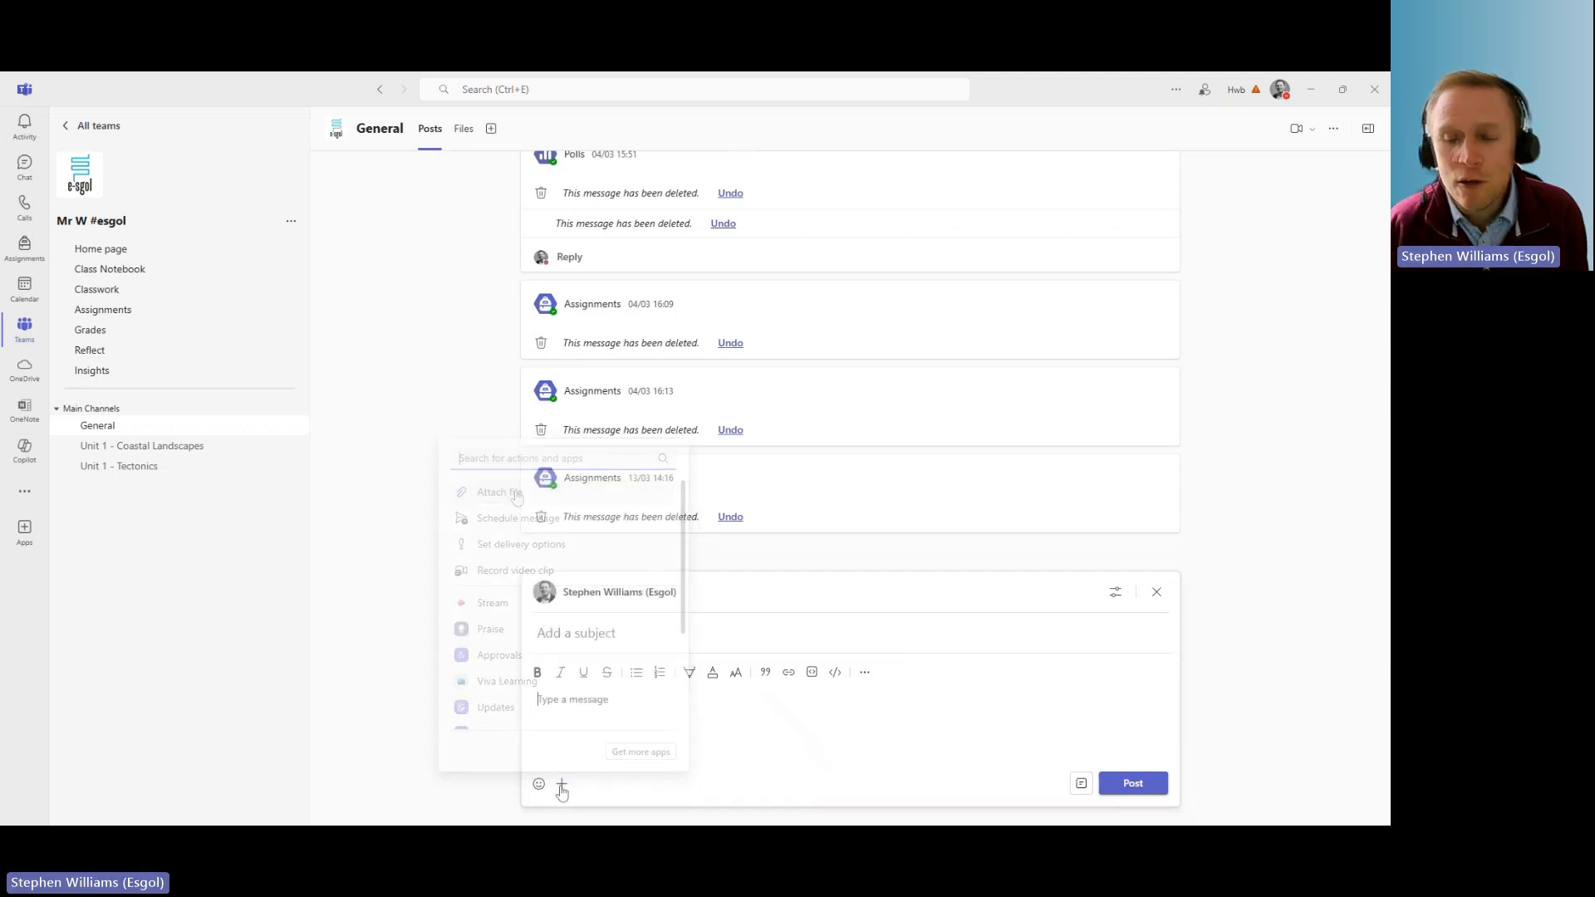
left_click(562, 784)
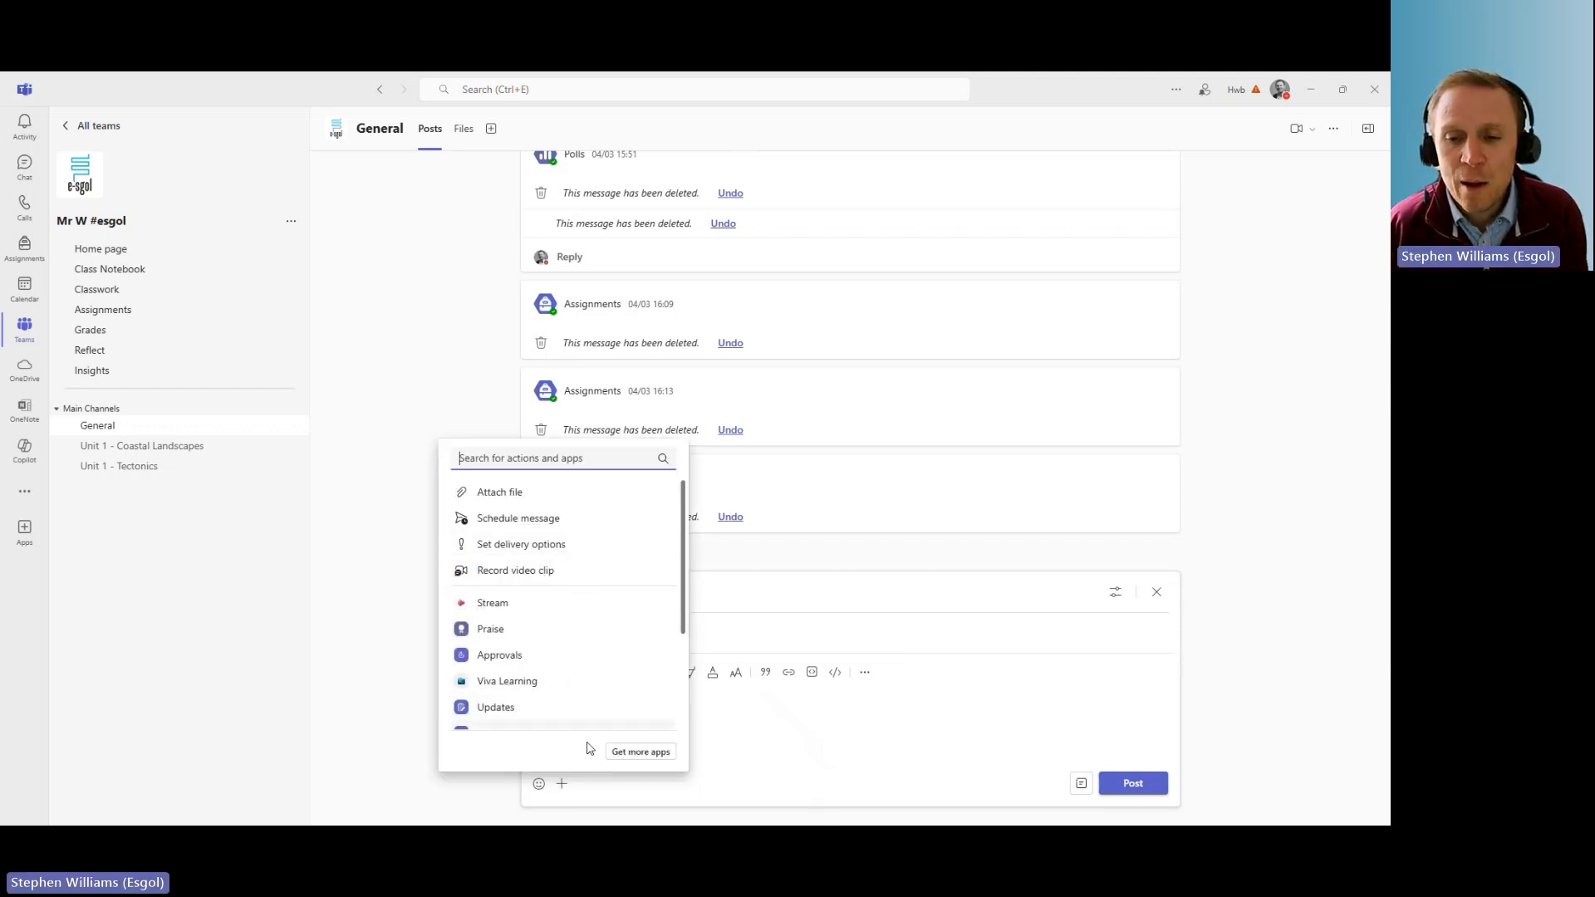
scroll(557, 566, "down", 1)
scroll(555, 556, "down", 1)
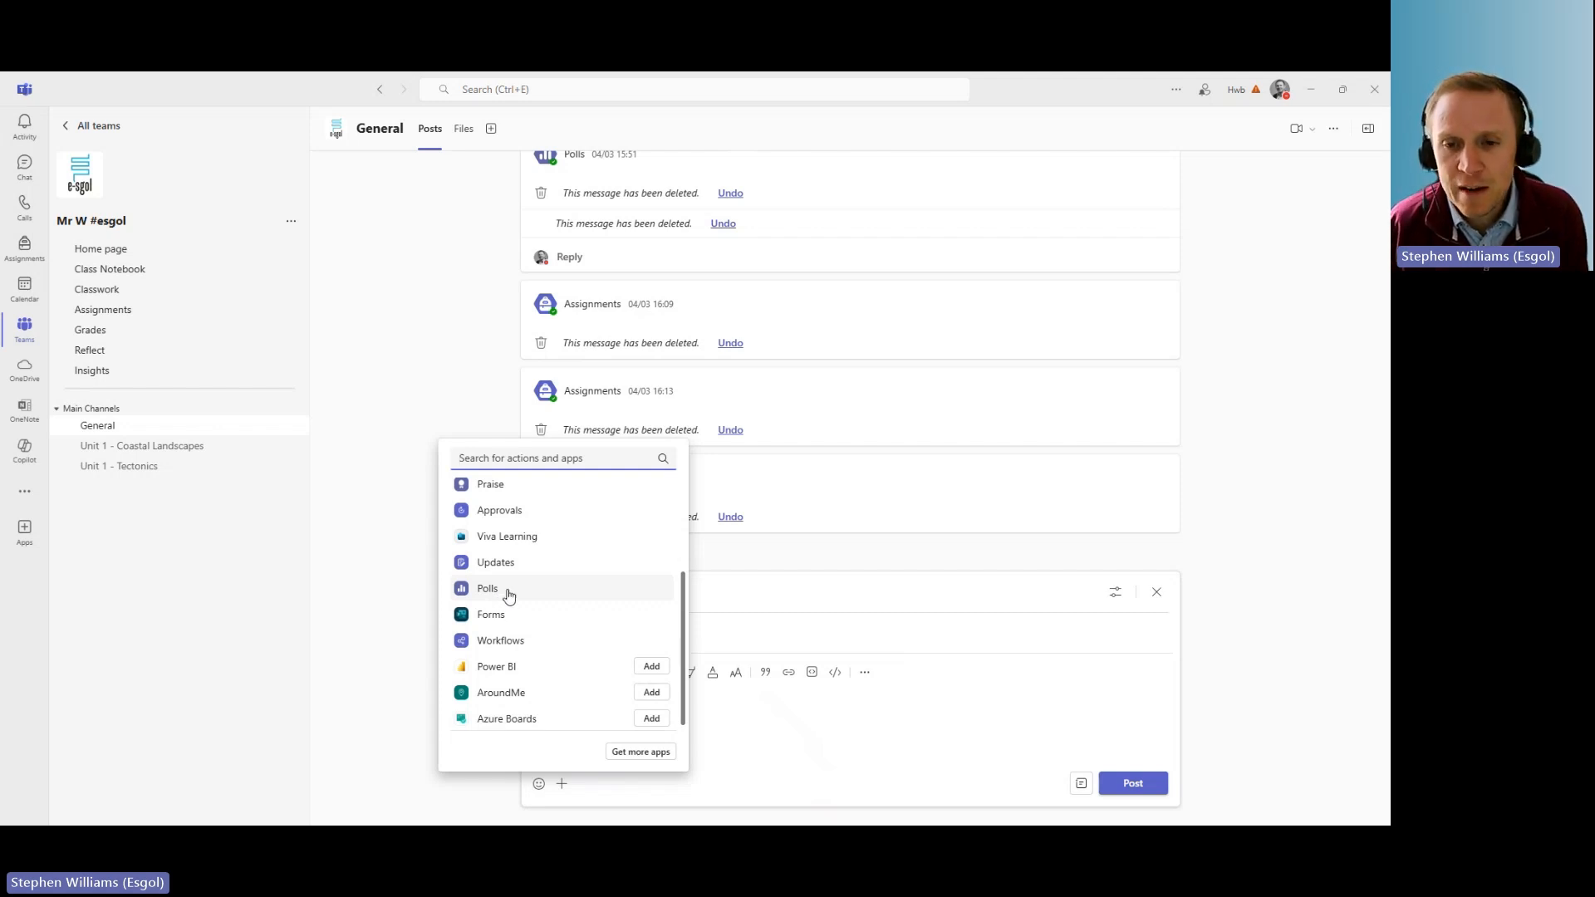
left_click(488, 589)
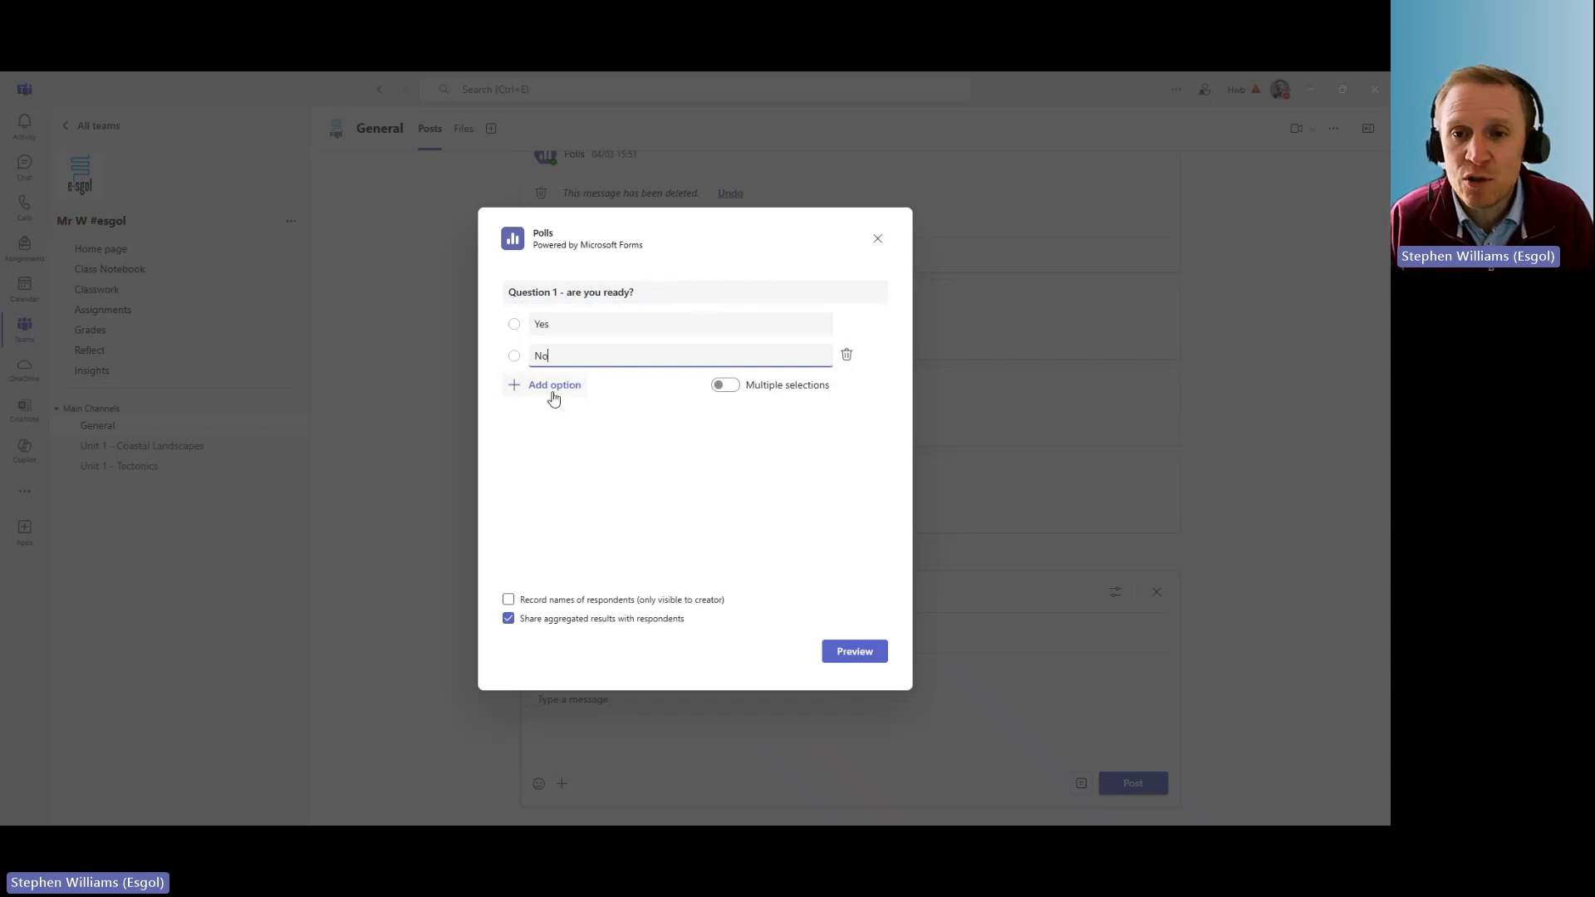
left_click(571, 604)
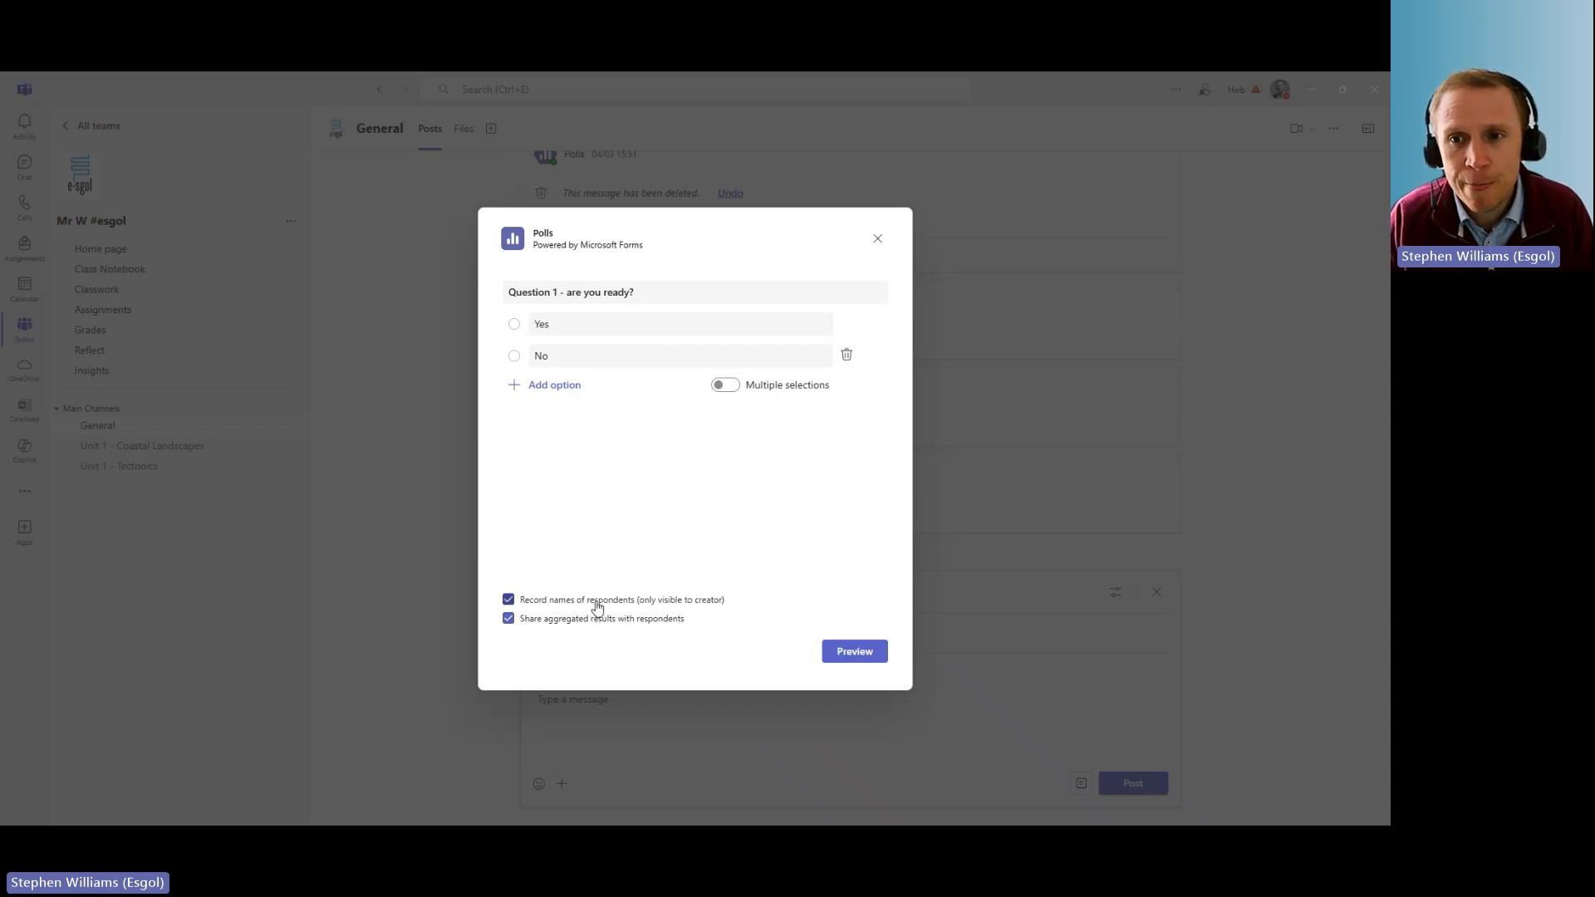
left_click(864, 657)
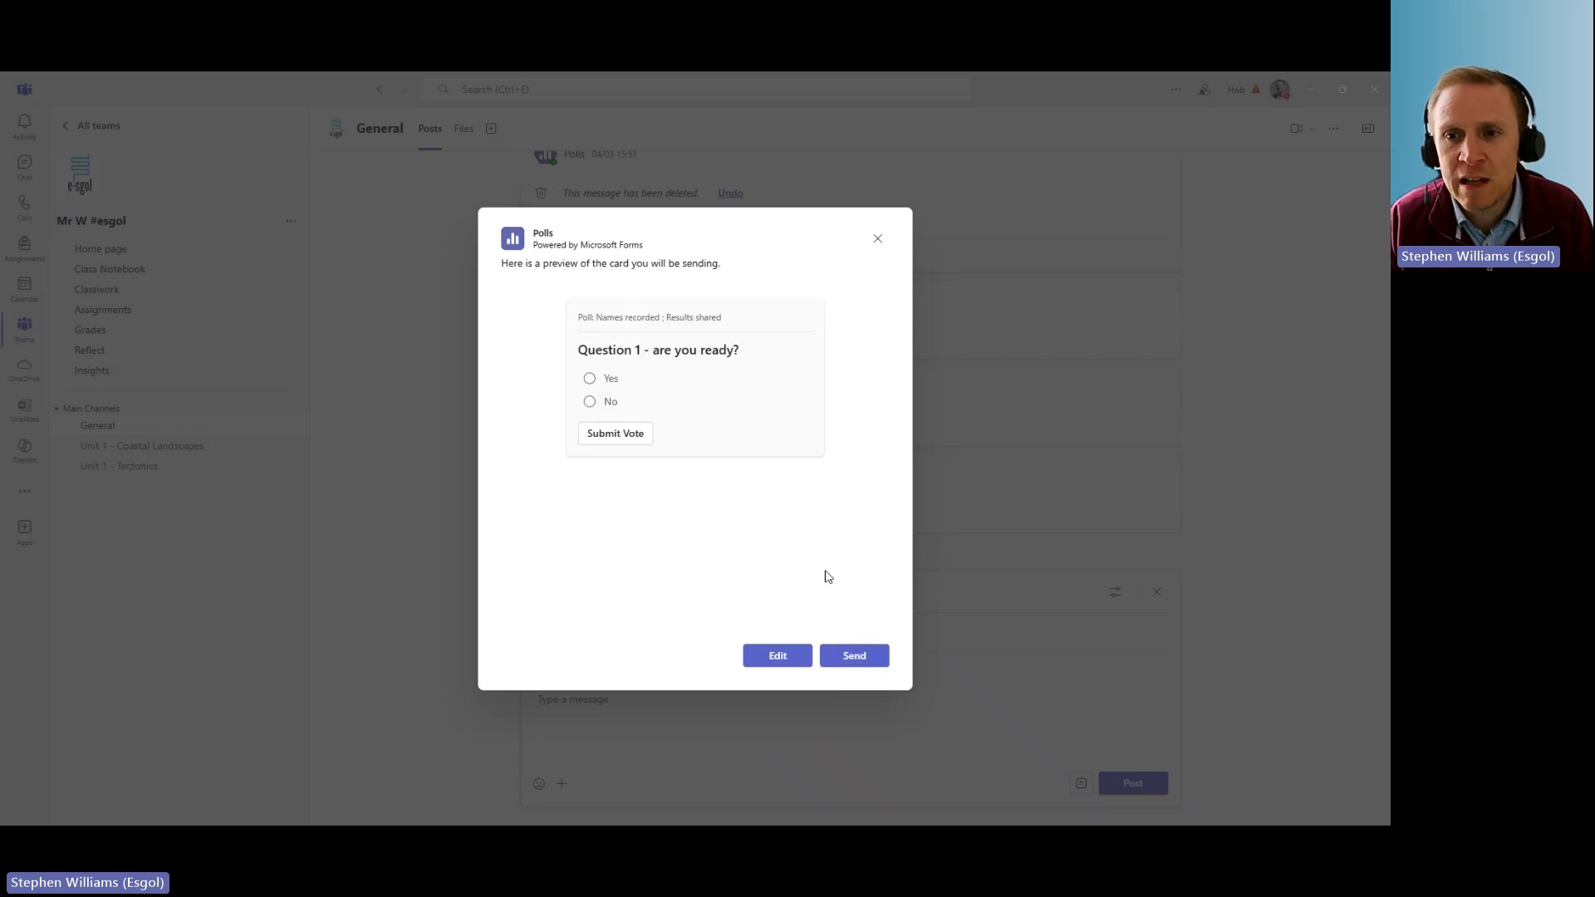
left_click(850, 655)
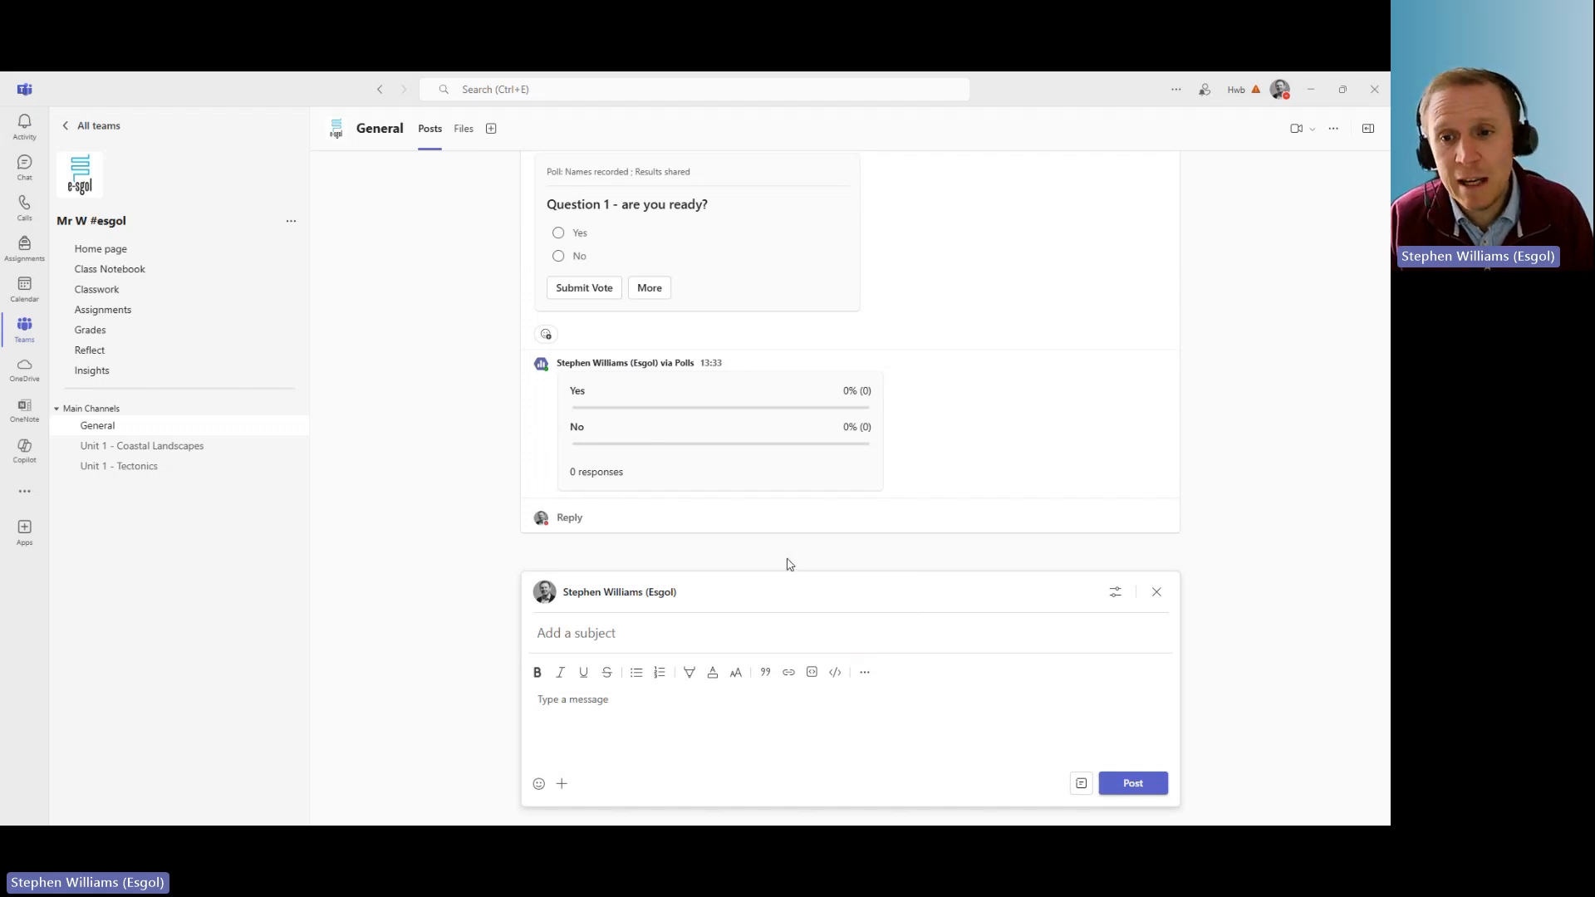
Search the new post's actions and apps for "polls" and choose the Polls app.
scroll(748, 499, "up", 2)
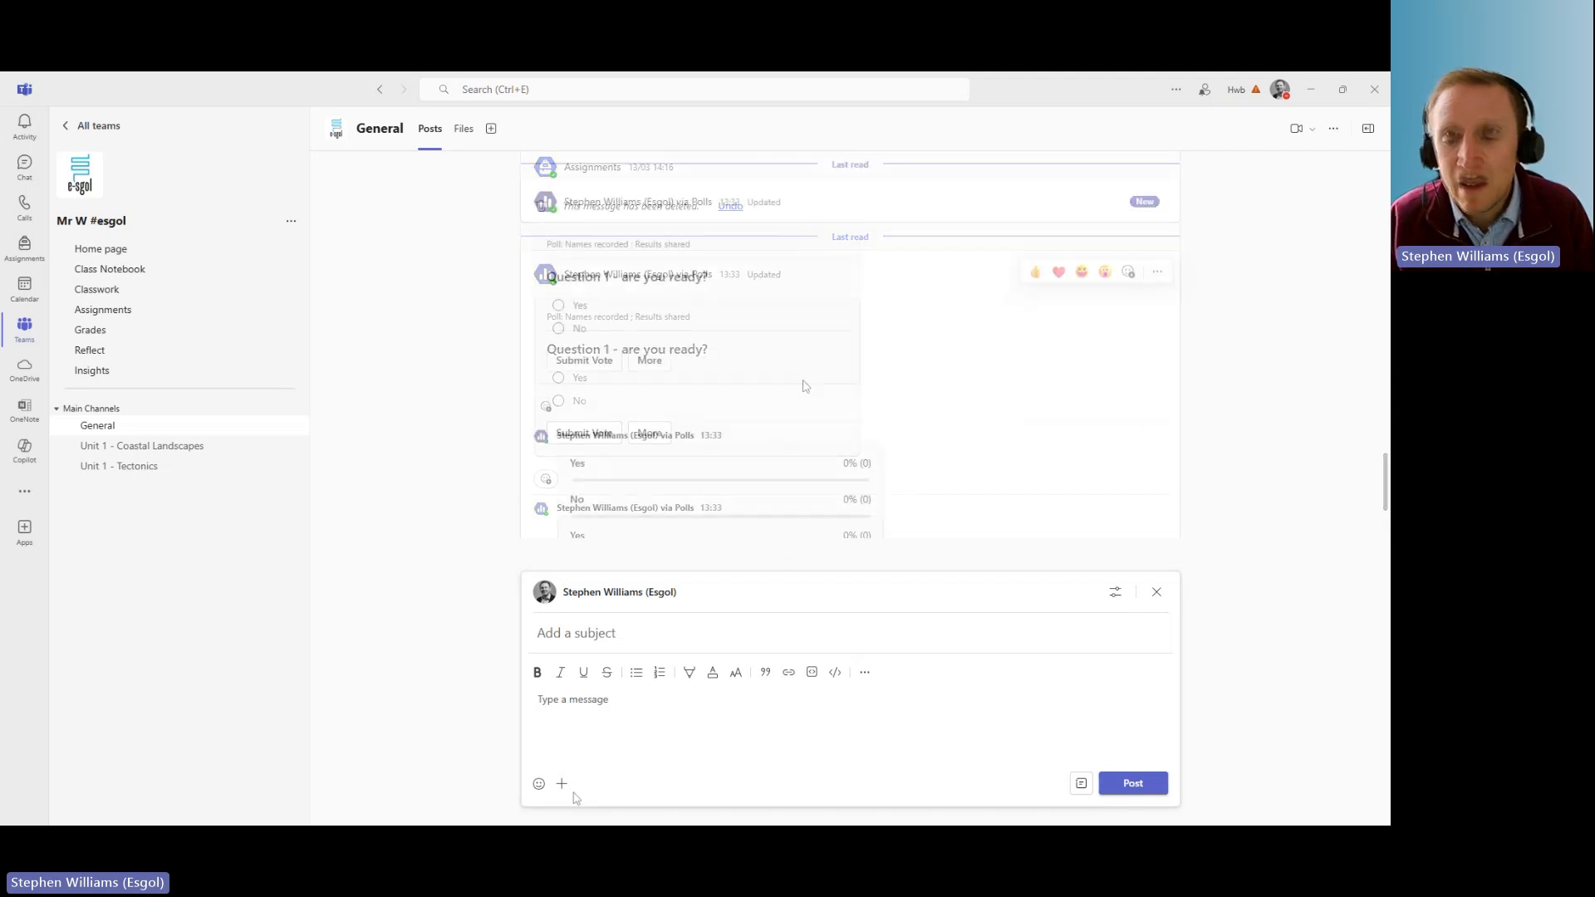
left_click(562, 783)
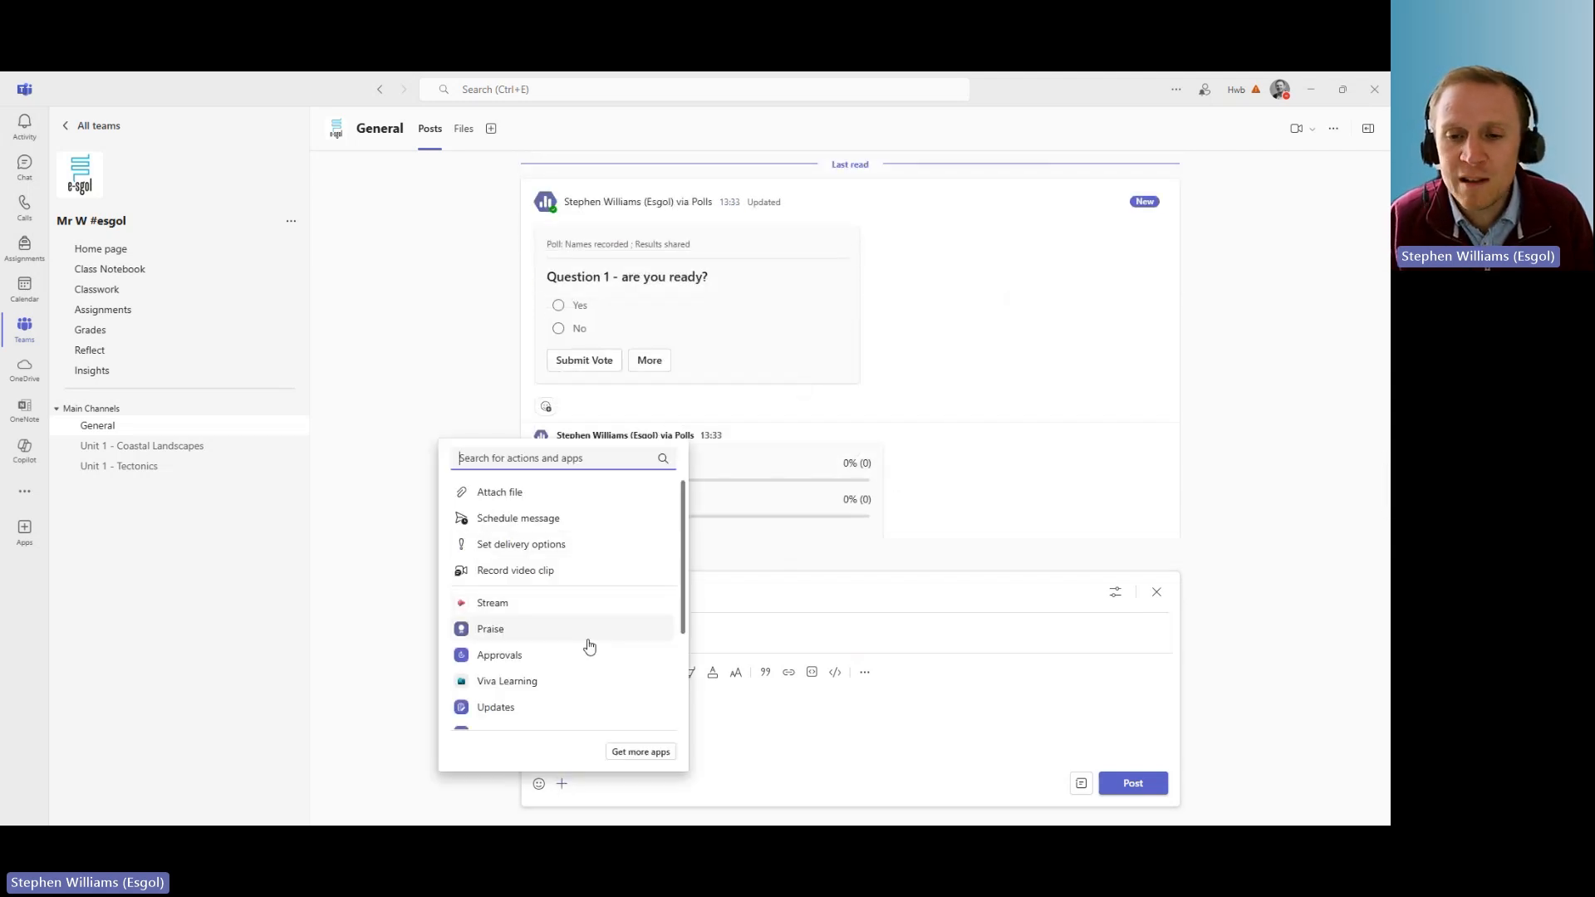
scroll(565, 676, "down", 2)
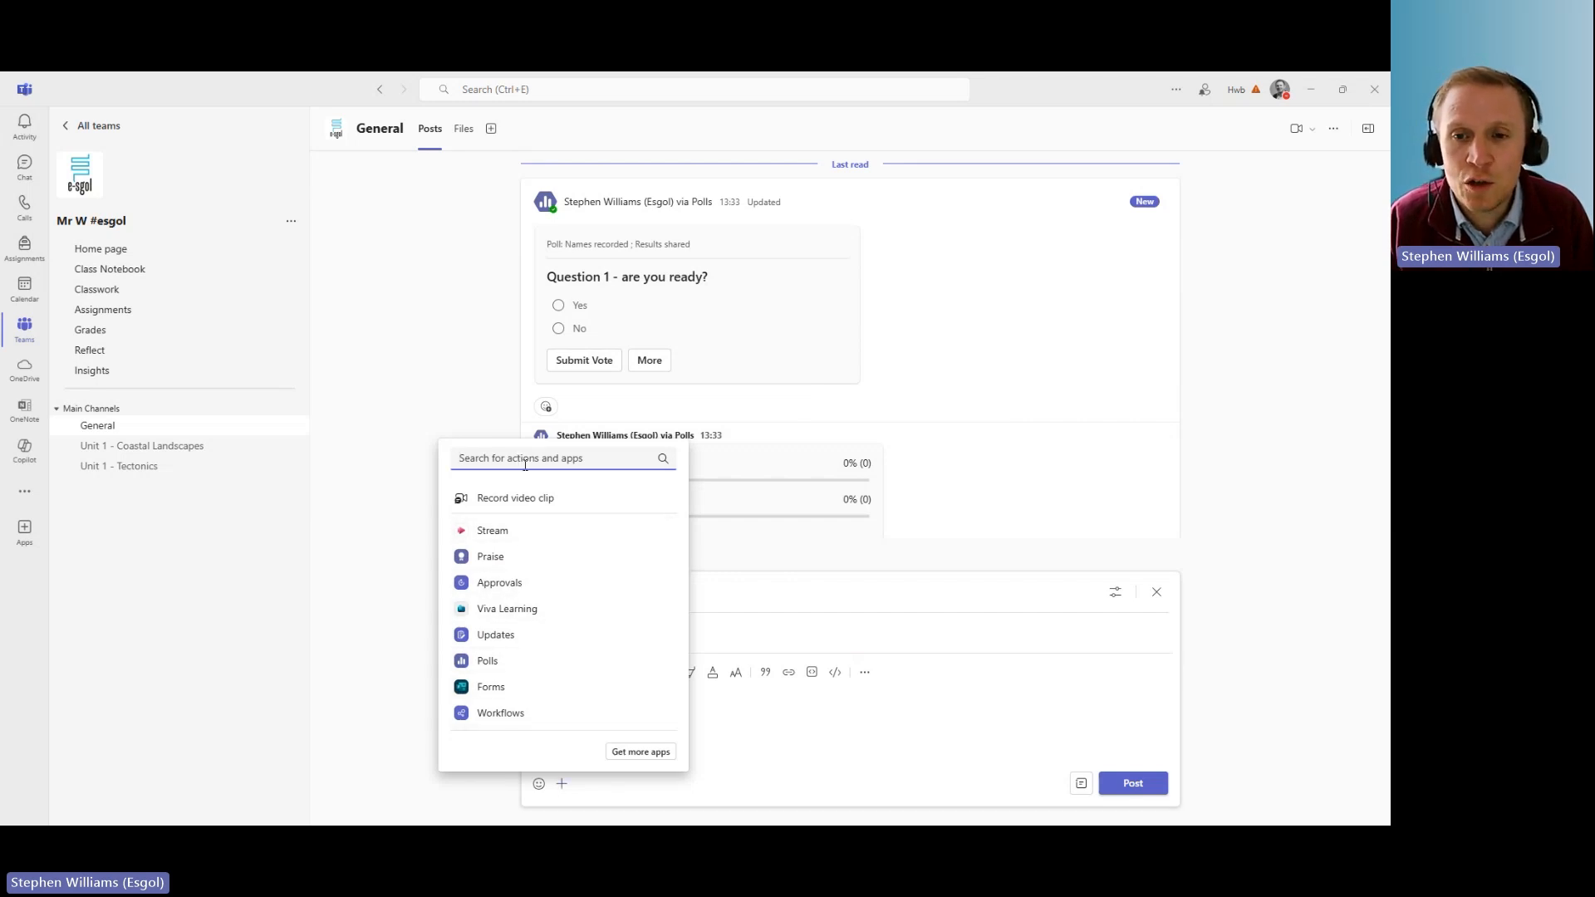
type("polls")
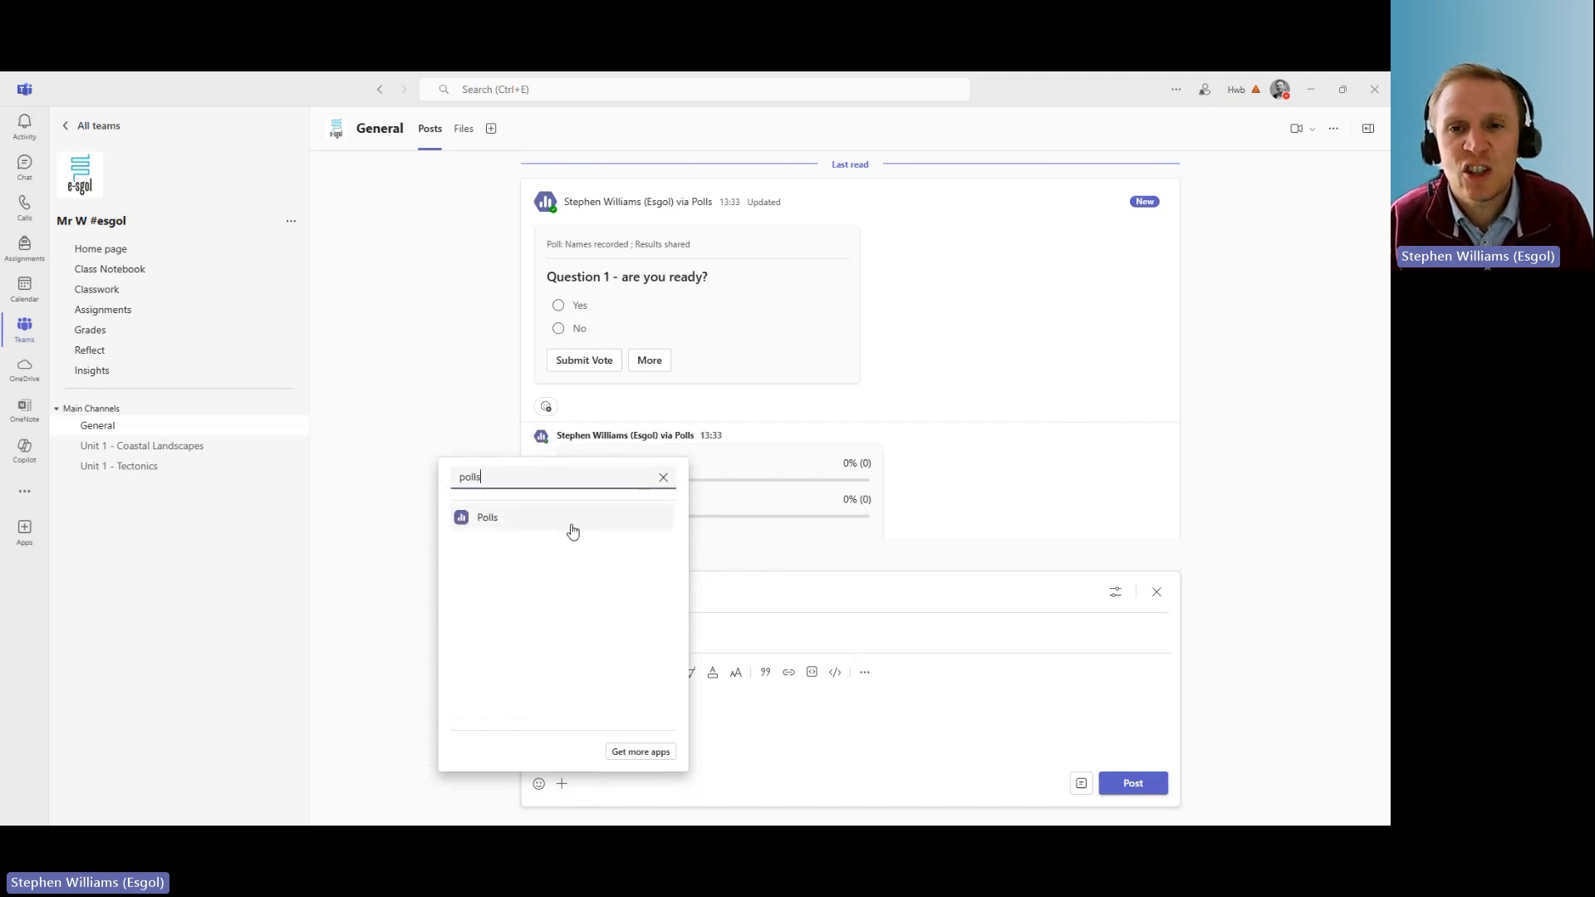
left_click(572, 530)
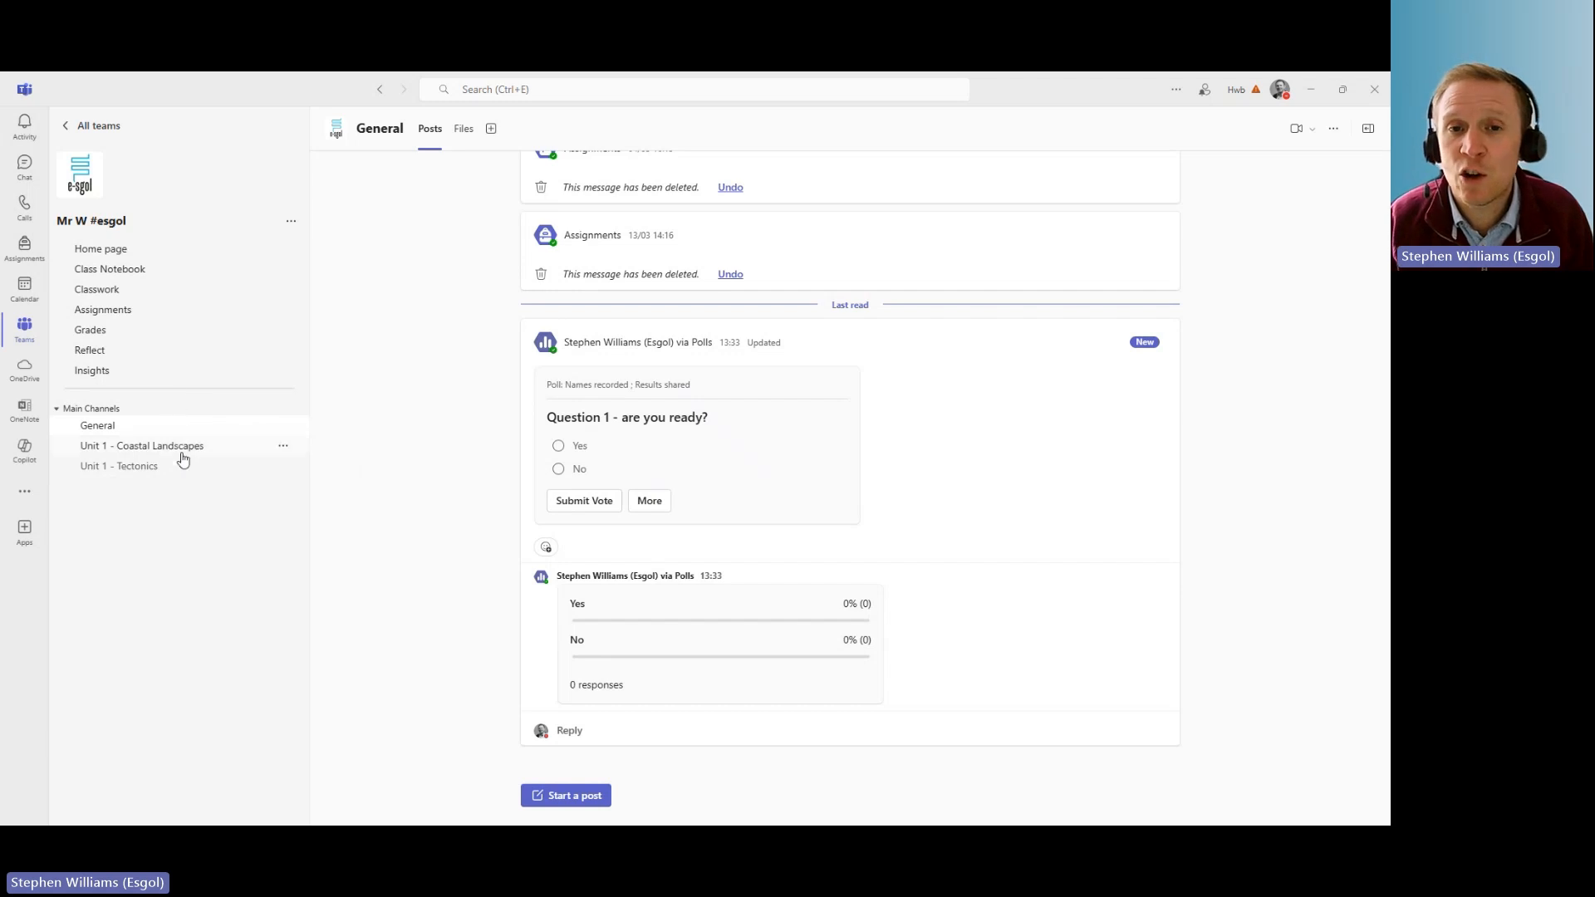
Create a private channel named "Channel 1" in the class team, skipping the addition of members.
left_click(291, 223)
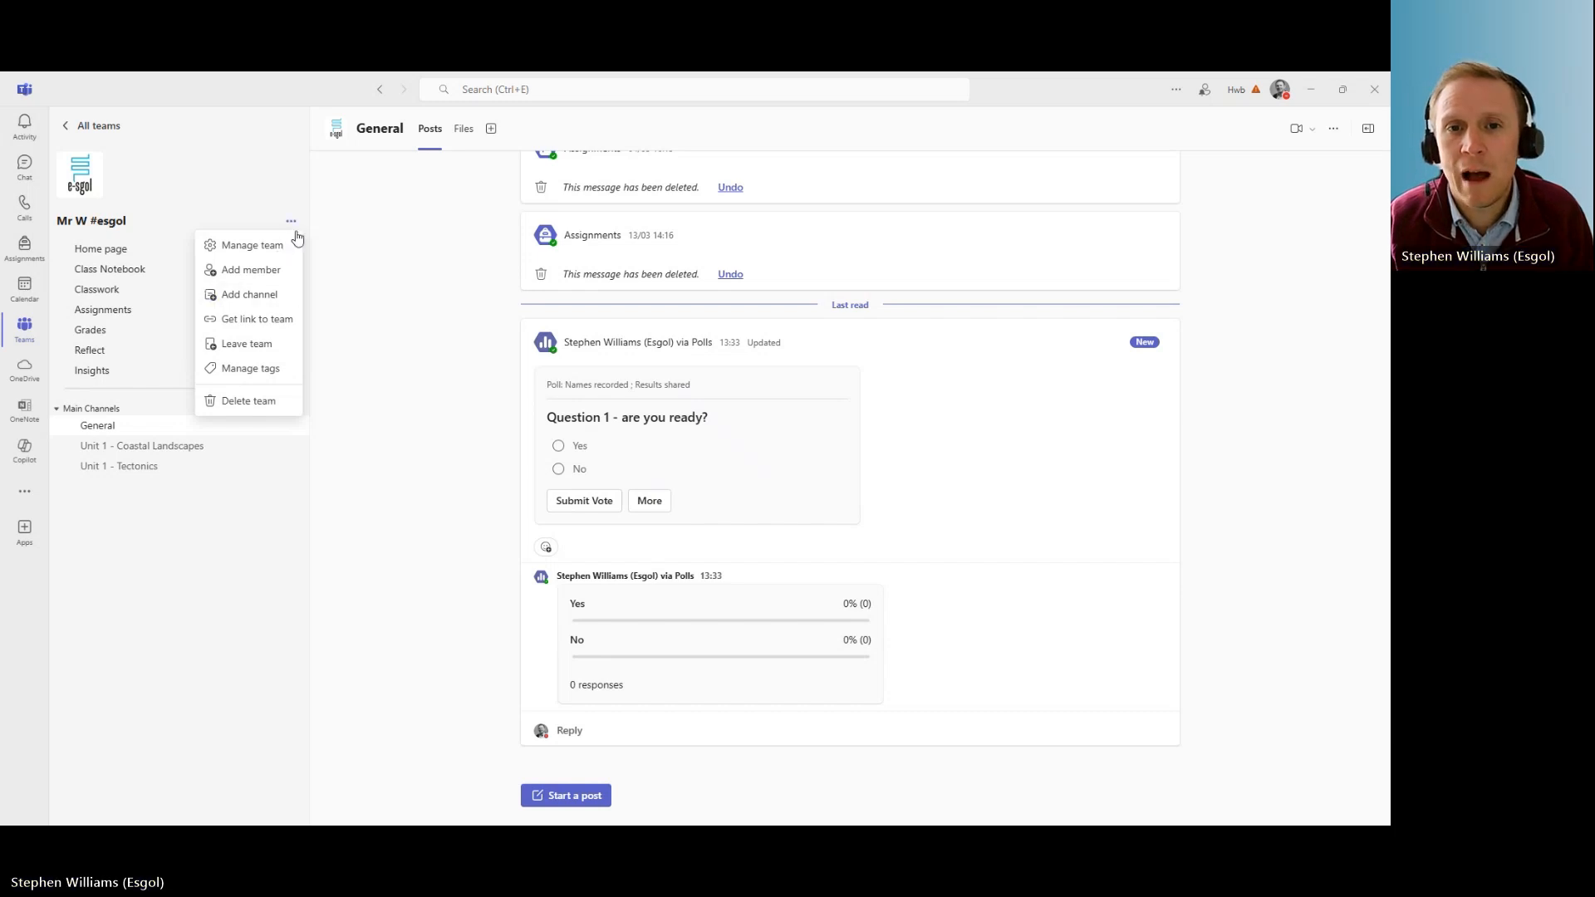
left_click(278, 298)
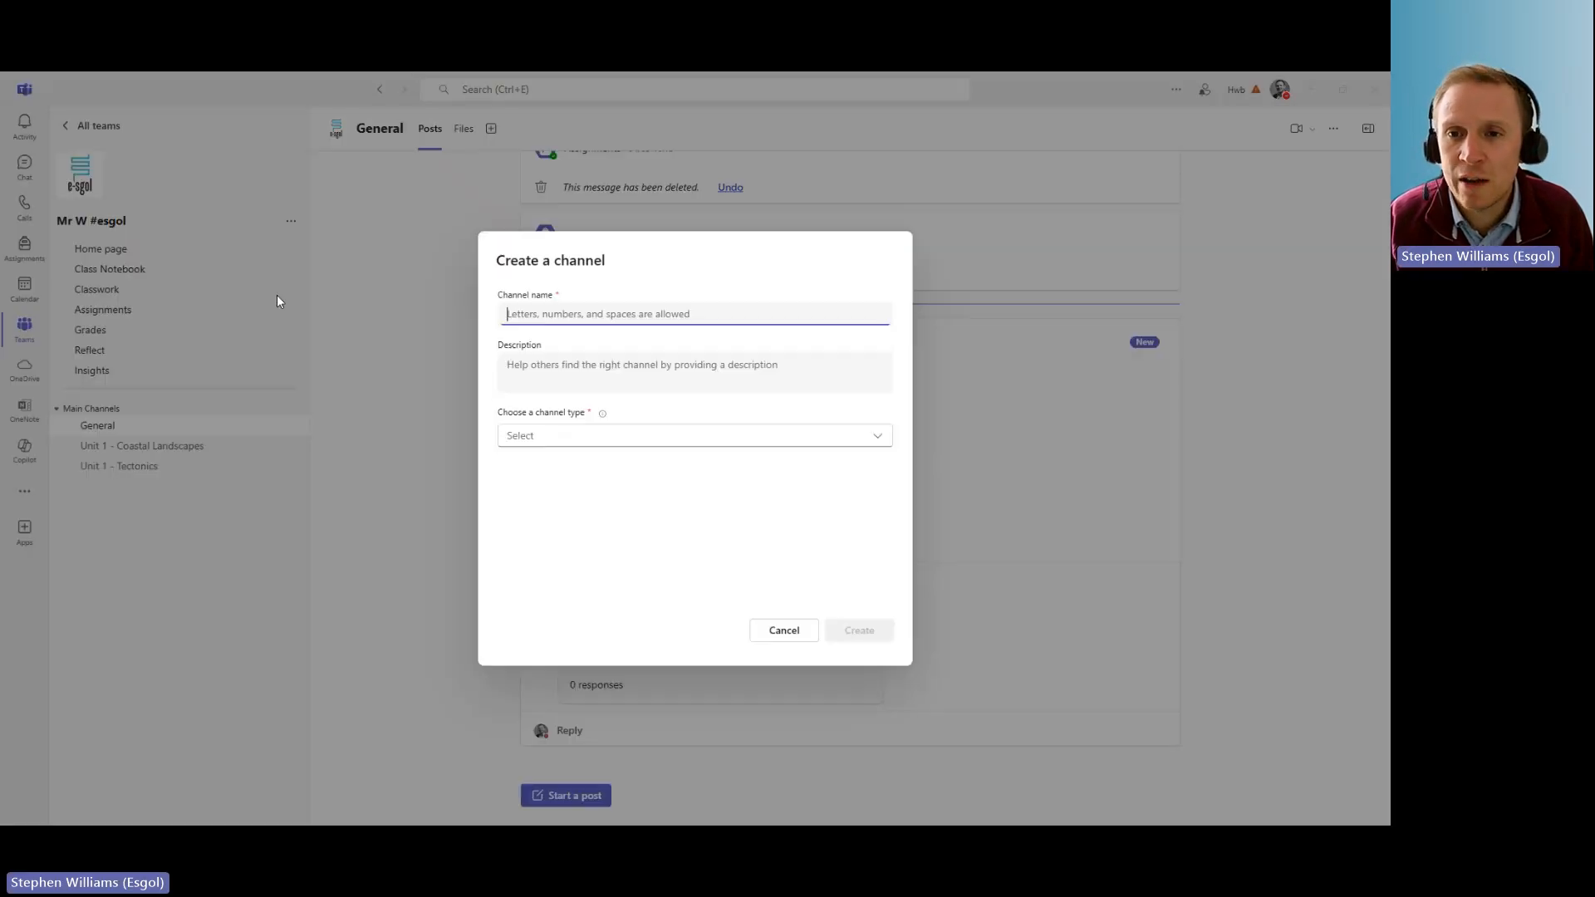
type("Chan")
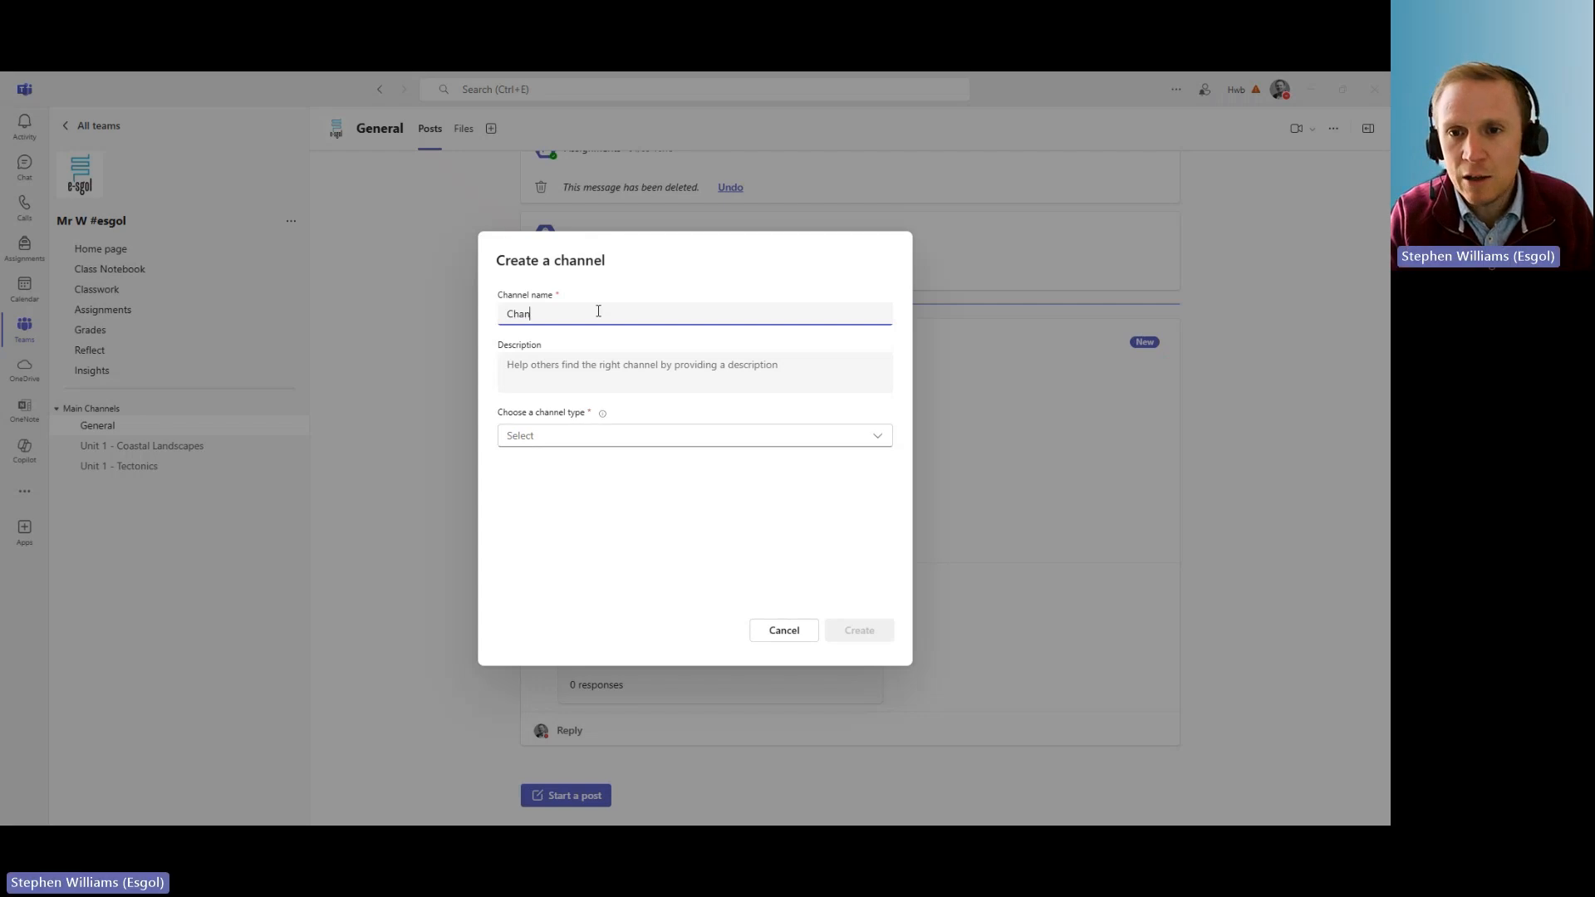
type("nel 1")
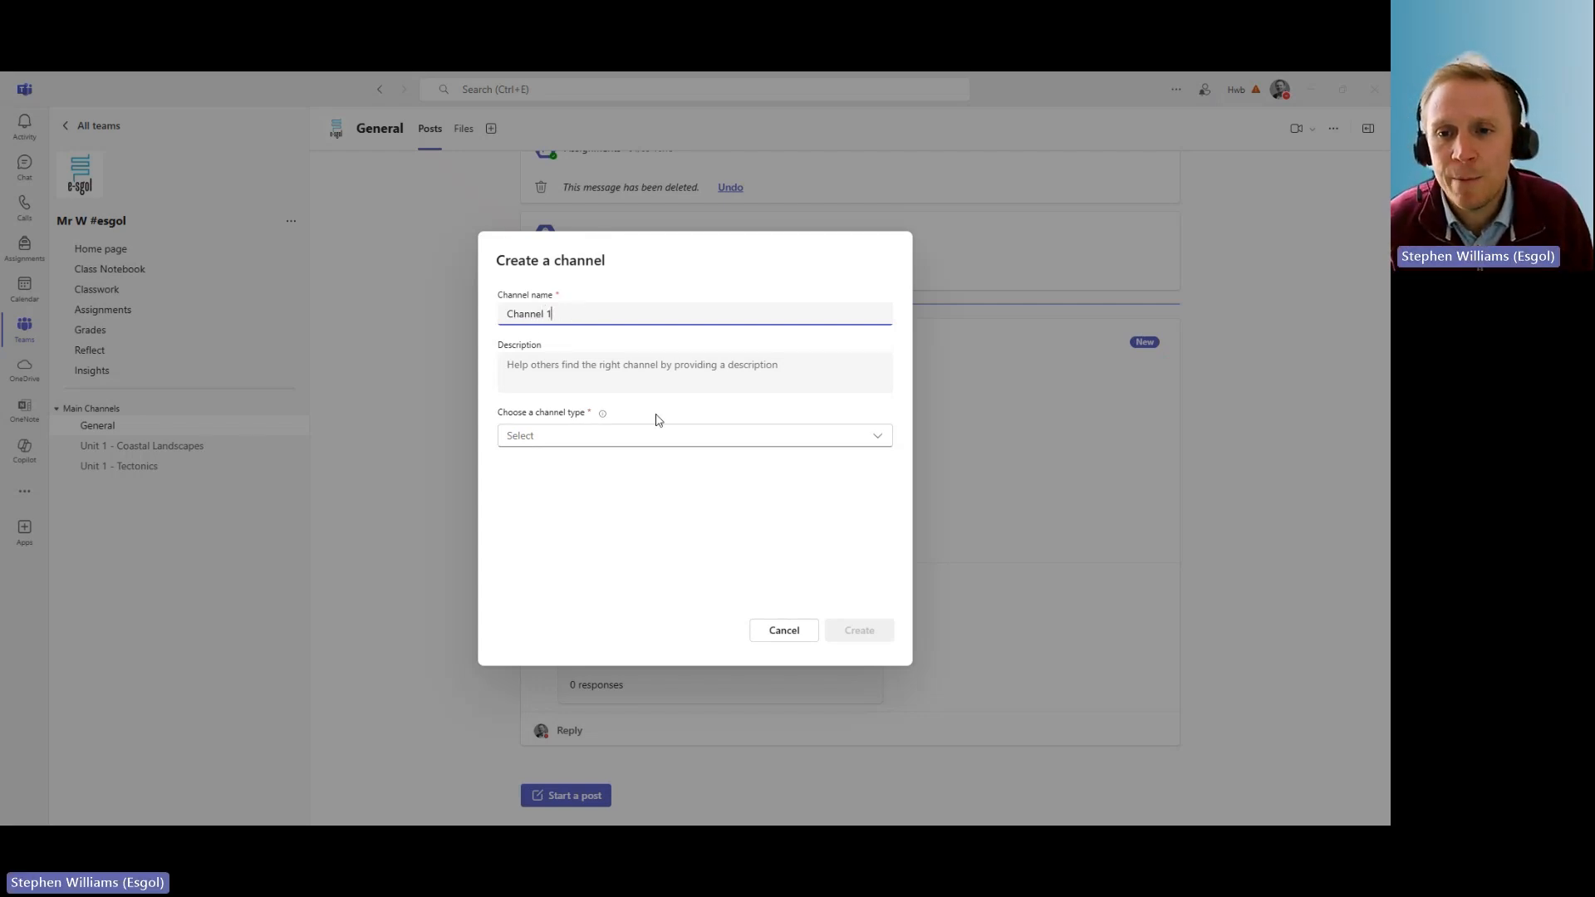
left_click(709, 439)
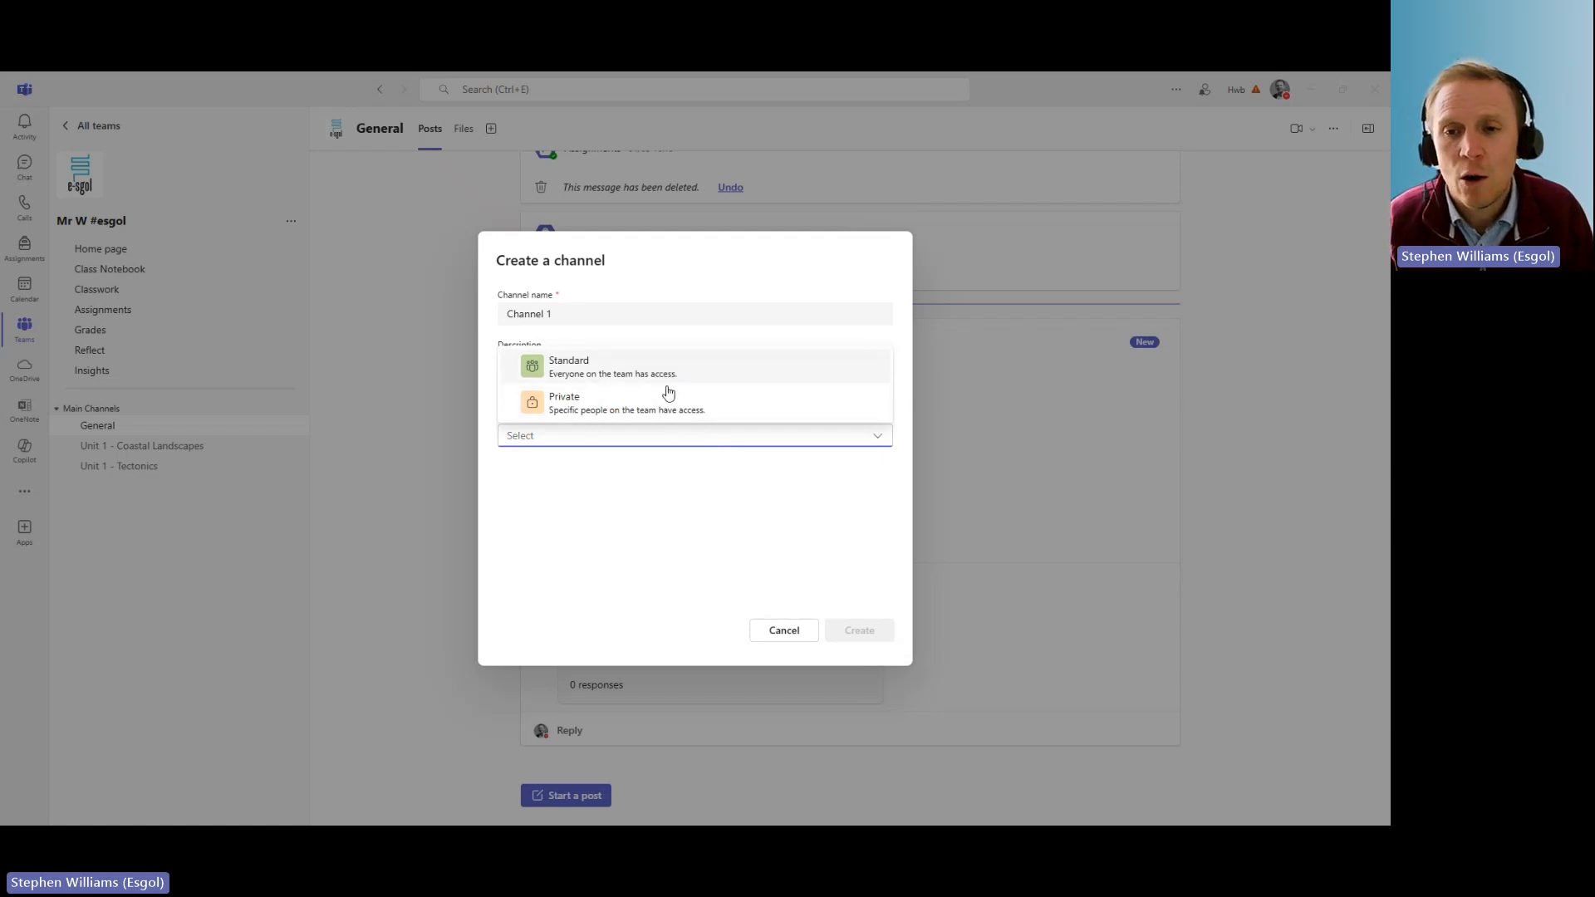
left_click(671, 418)
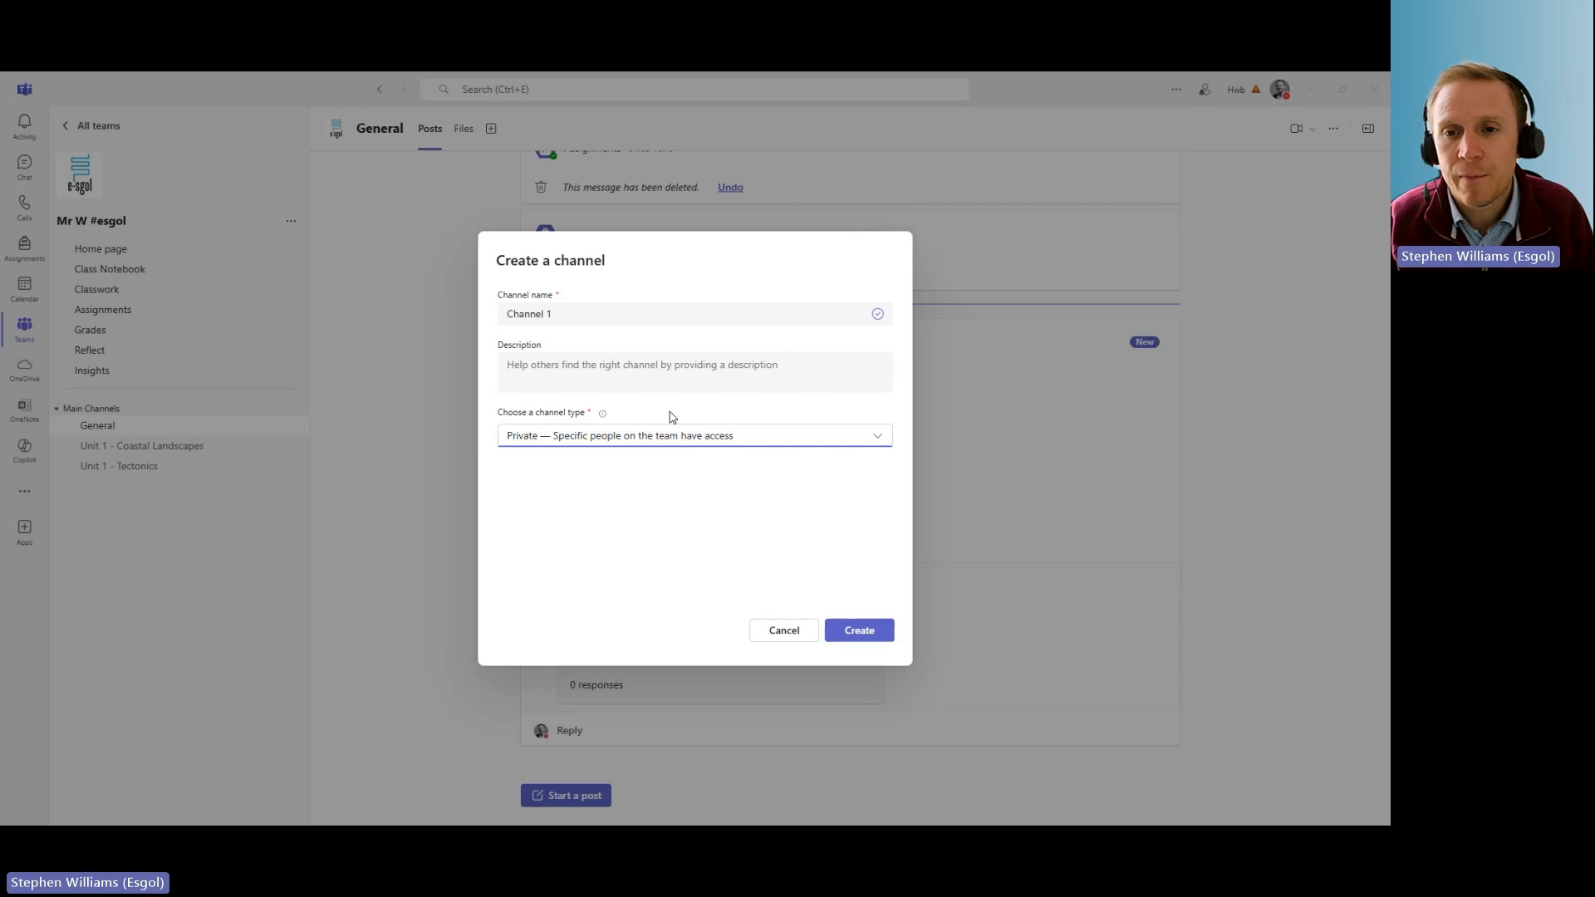
left_click(858, 632)
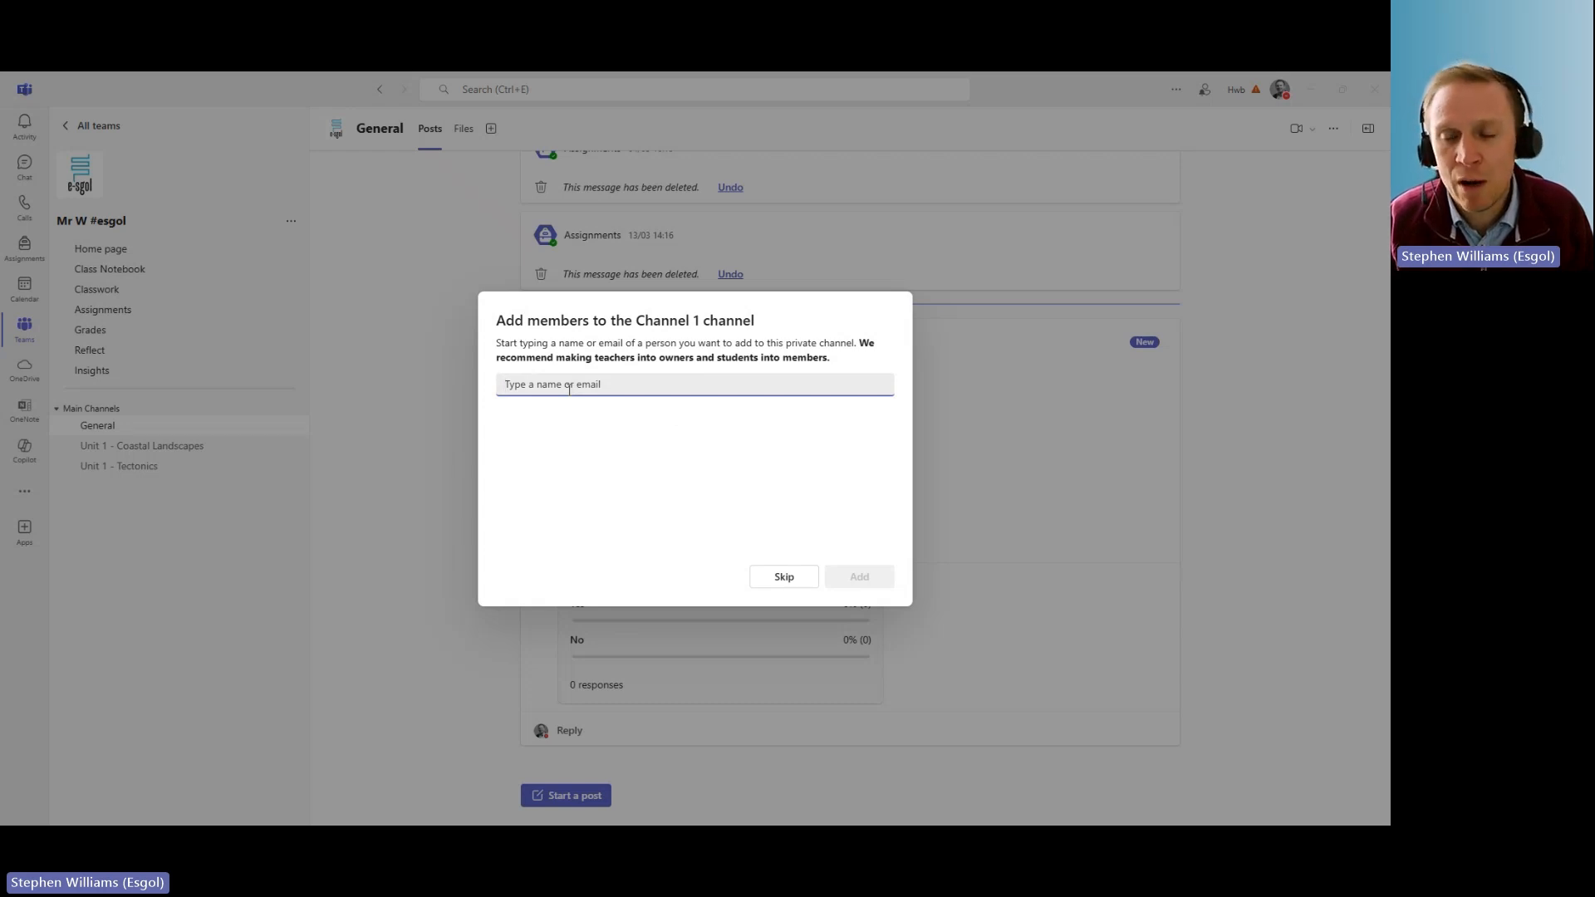
left_click(784, 577)
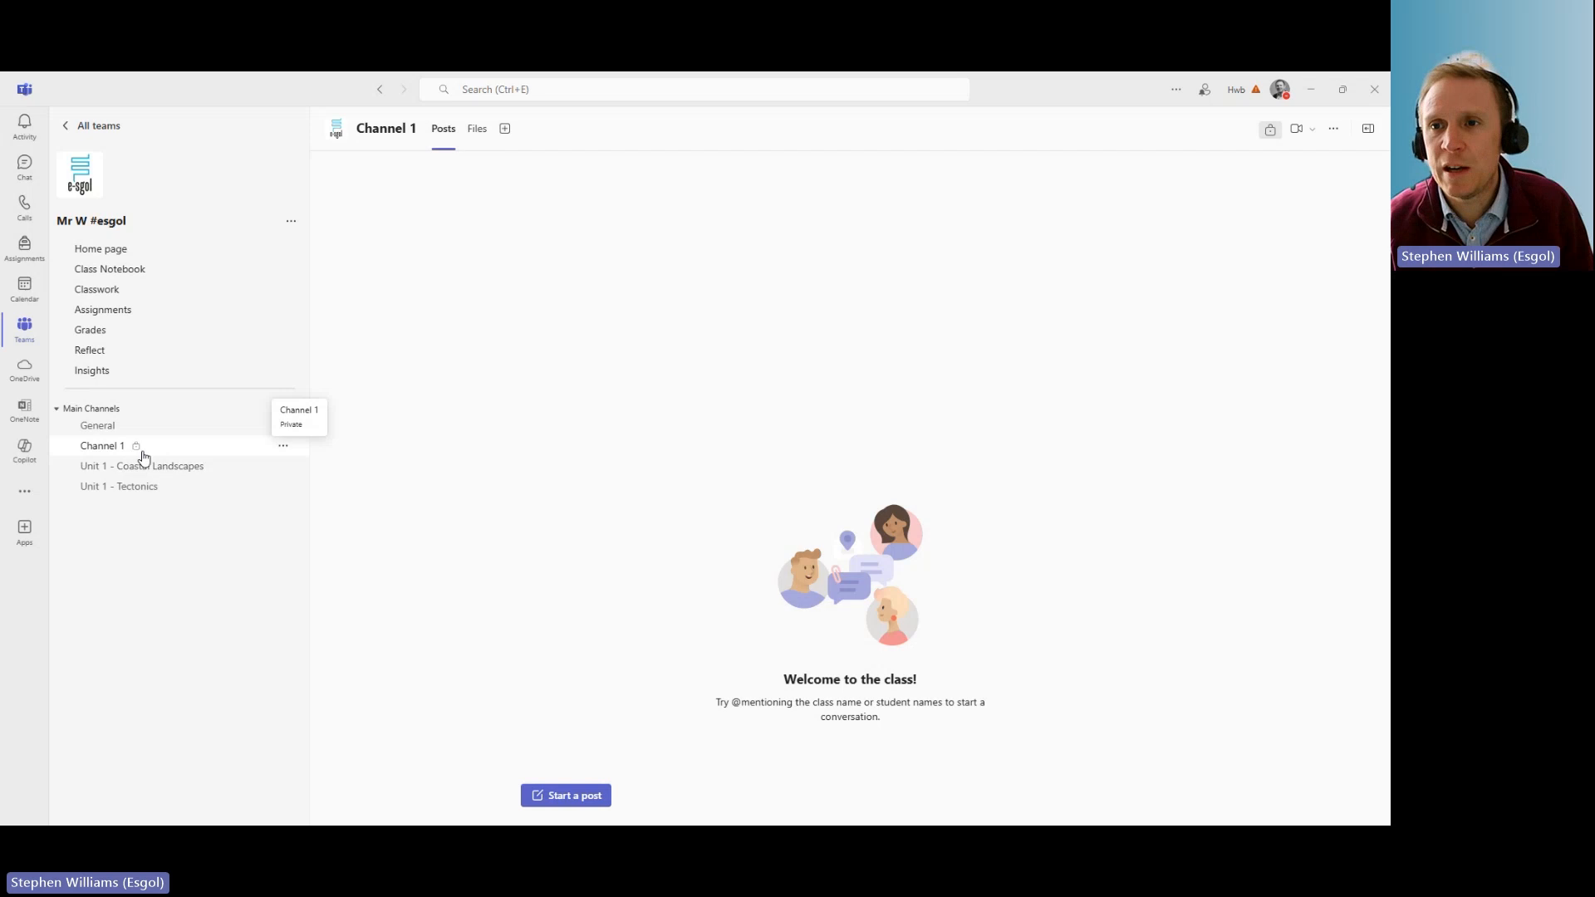
Open the General channel and view its options for meeting now or scheduling a meeting, without starting one.
left_click(124, 427)
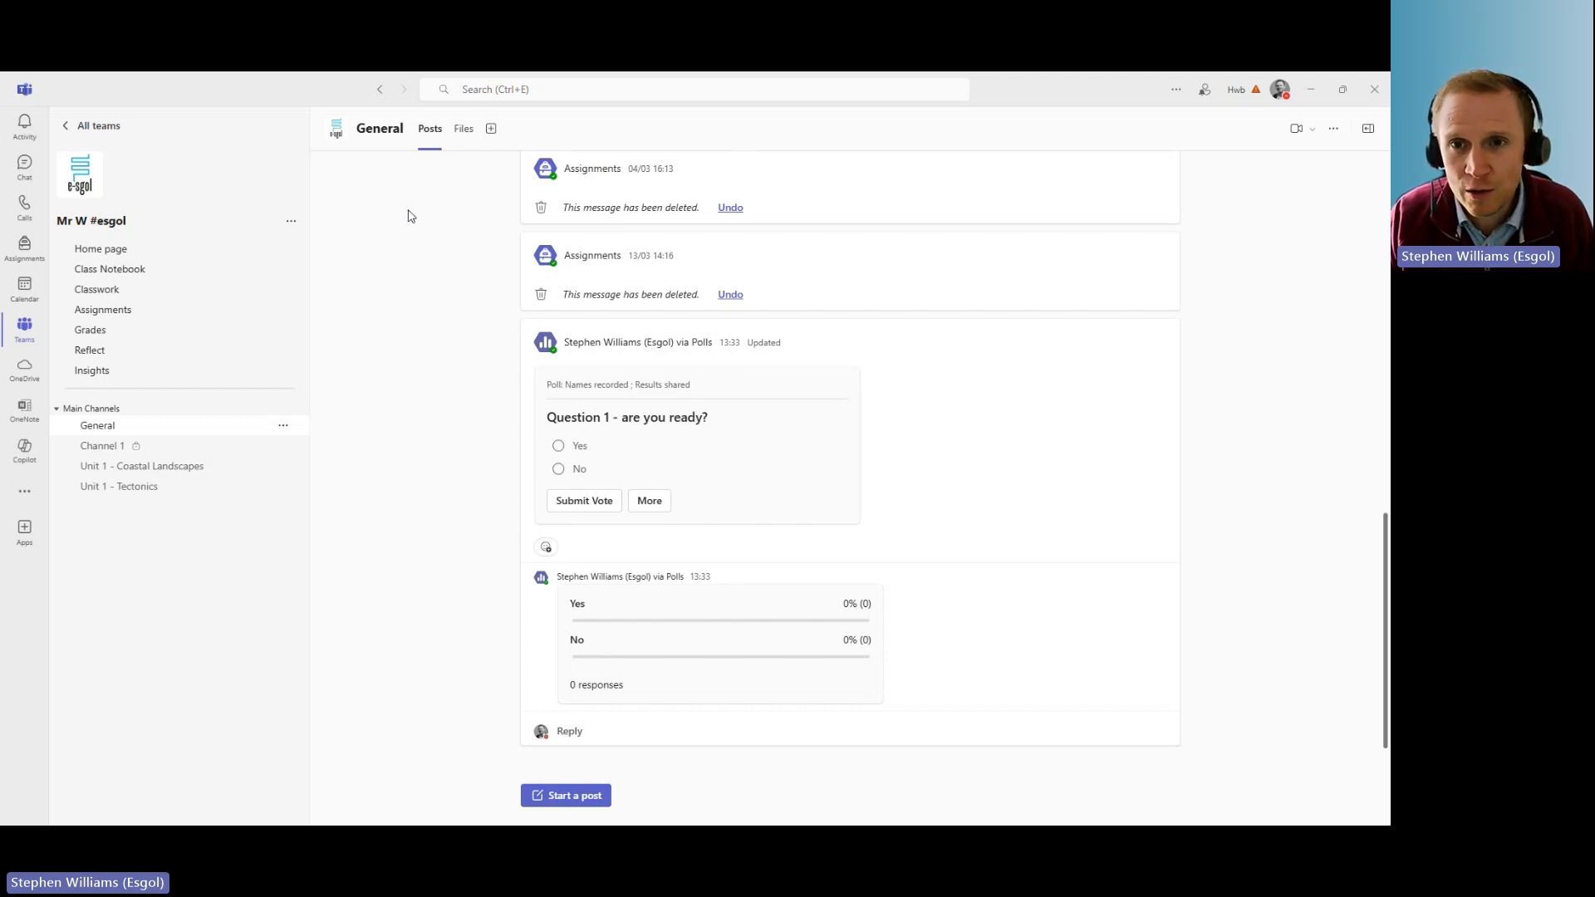
left_click(1303, 131)
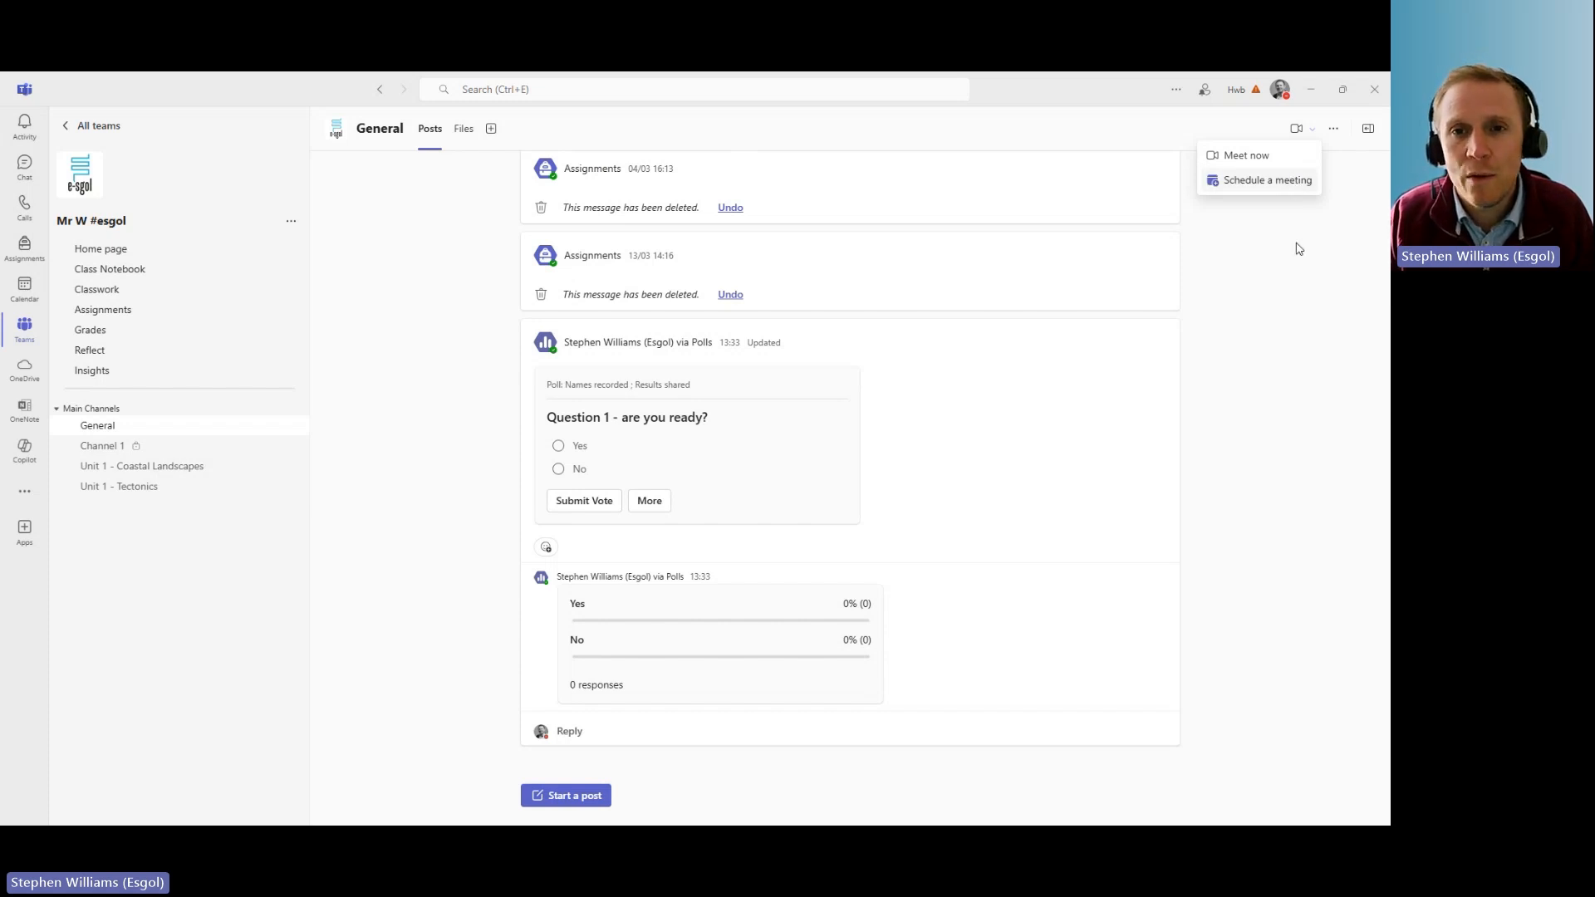
left_click(1313, 133)
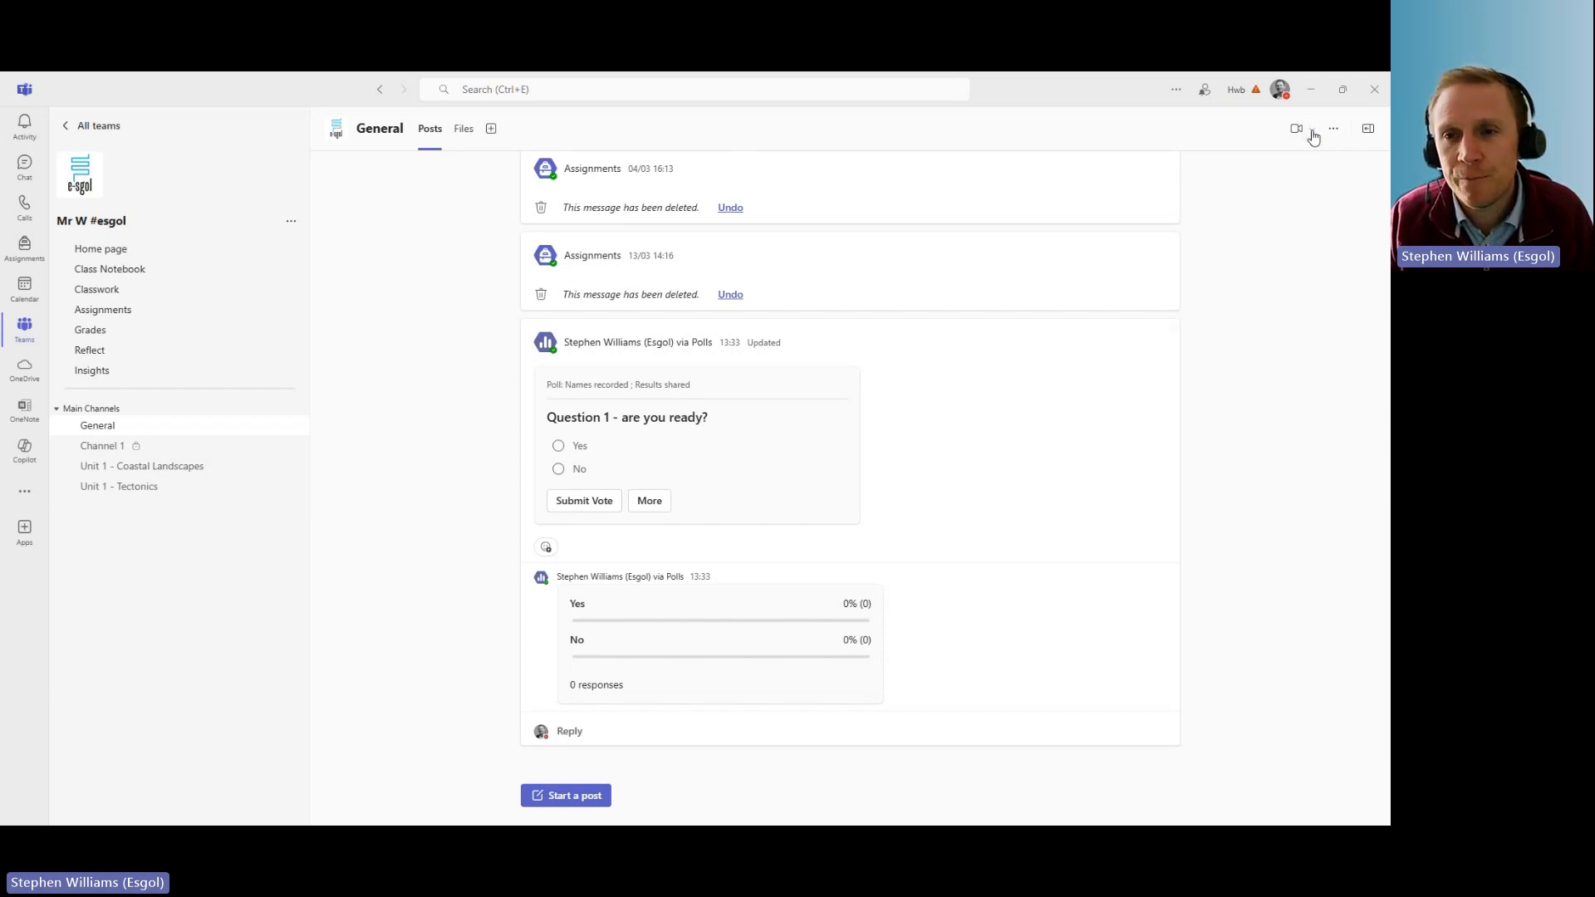
View the General channel's files, including the Class Materials folder, and the options for adding a tab.
left_click(463, 130)
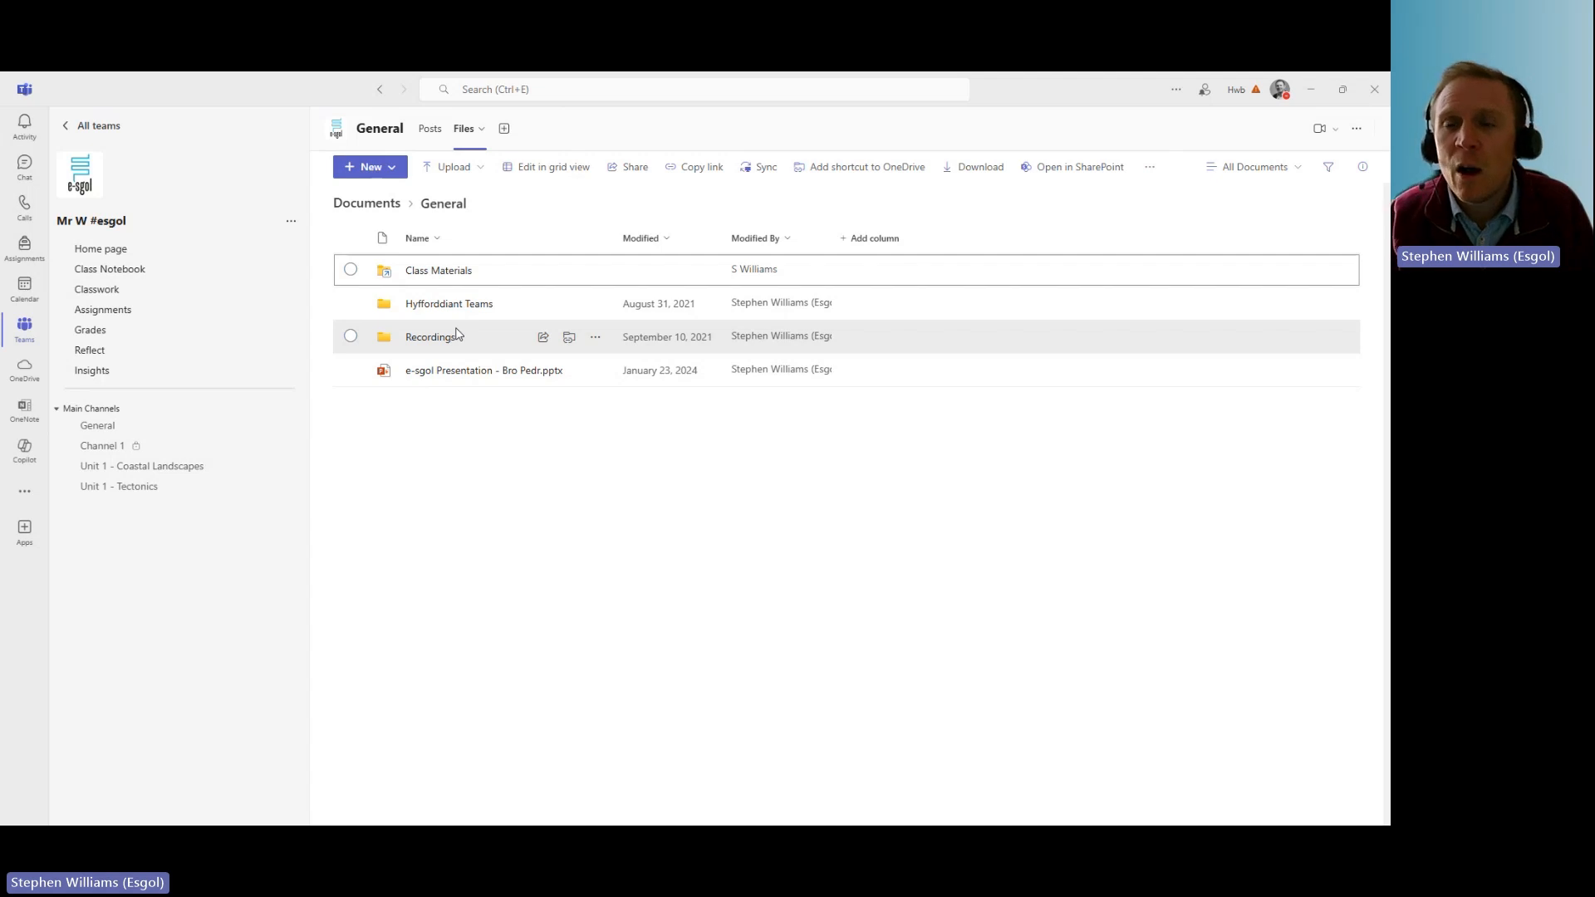
left_click(443, 278)
left_click(443, 279)
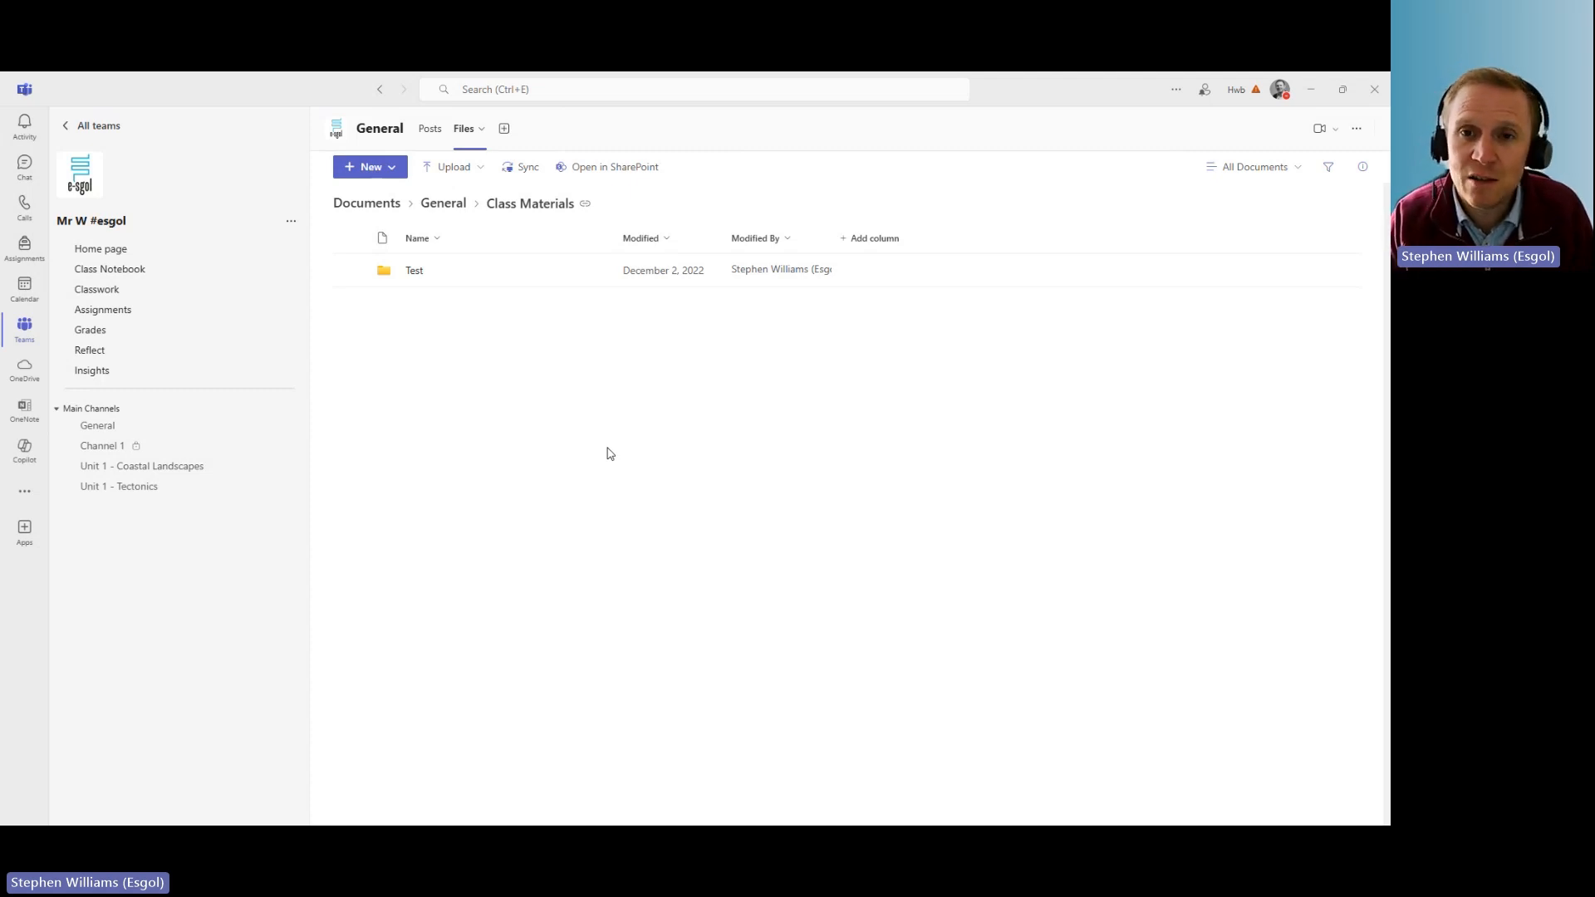
left_click(504, 130)
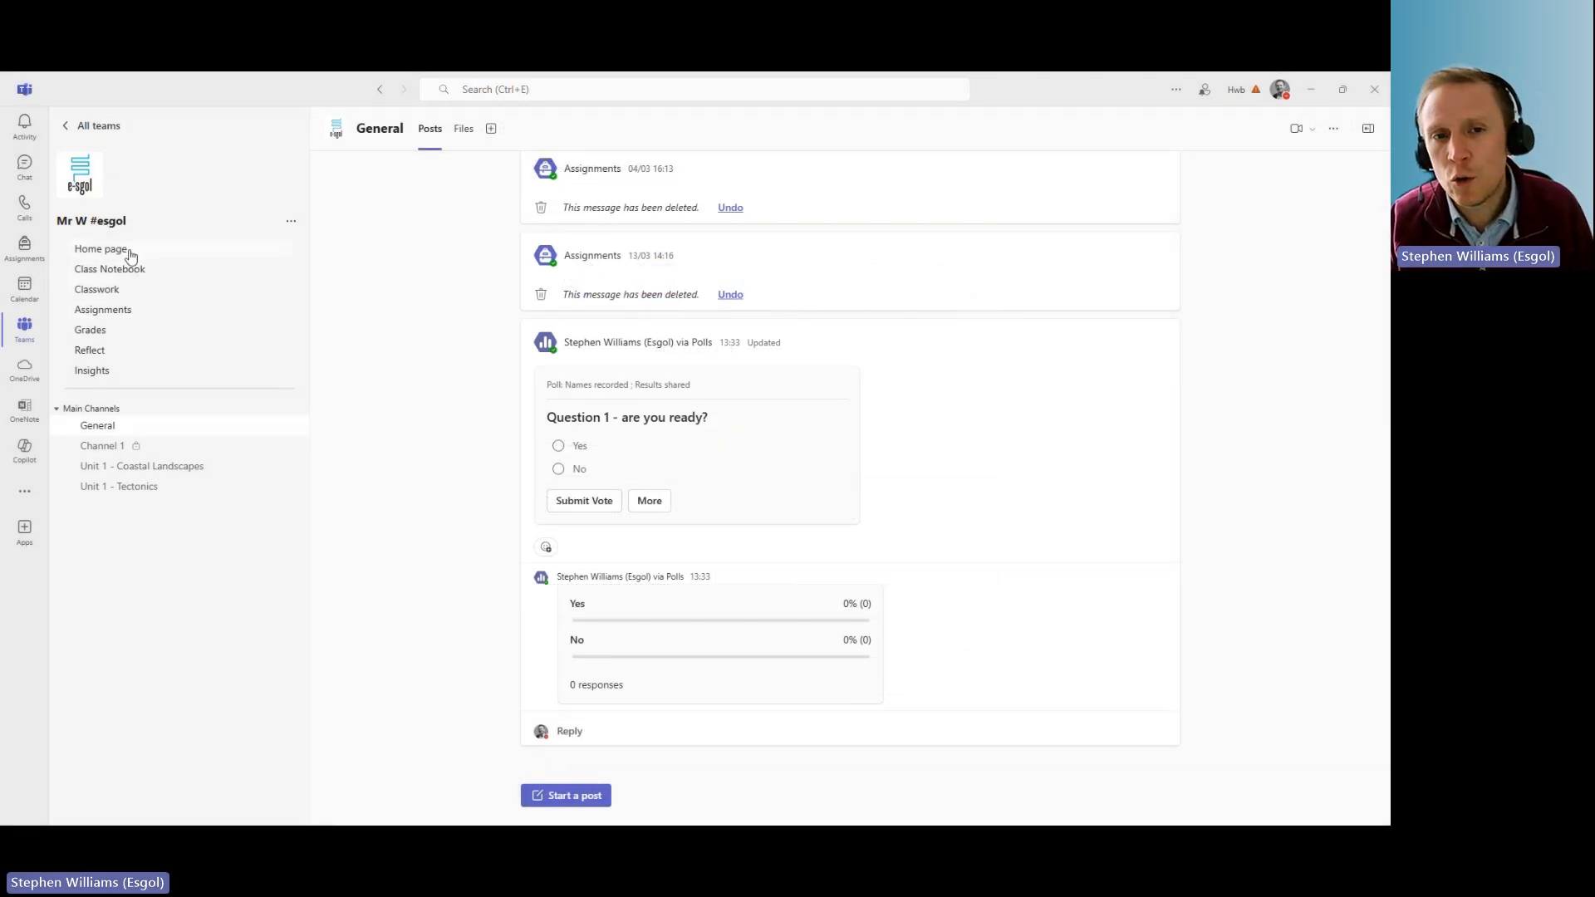
Create a Classwork module named "Unit 1 - Coastal Landscapes" without a description and publish it.
left_click(125, 296)
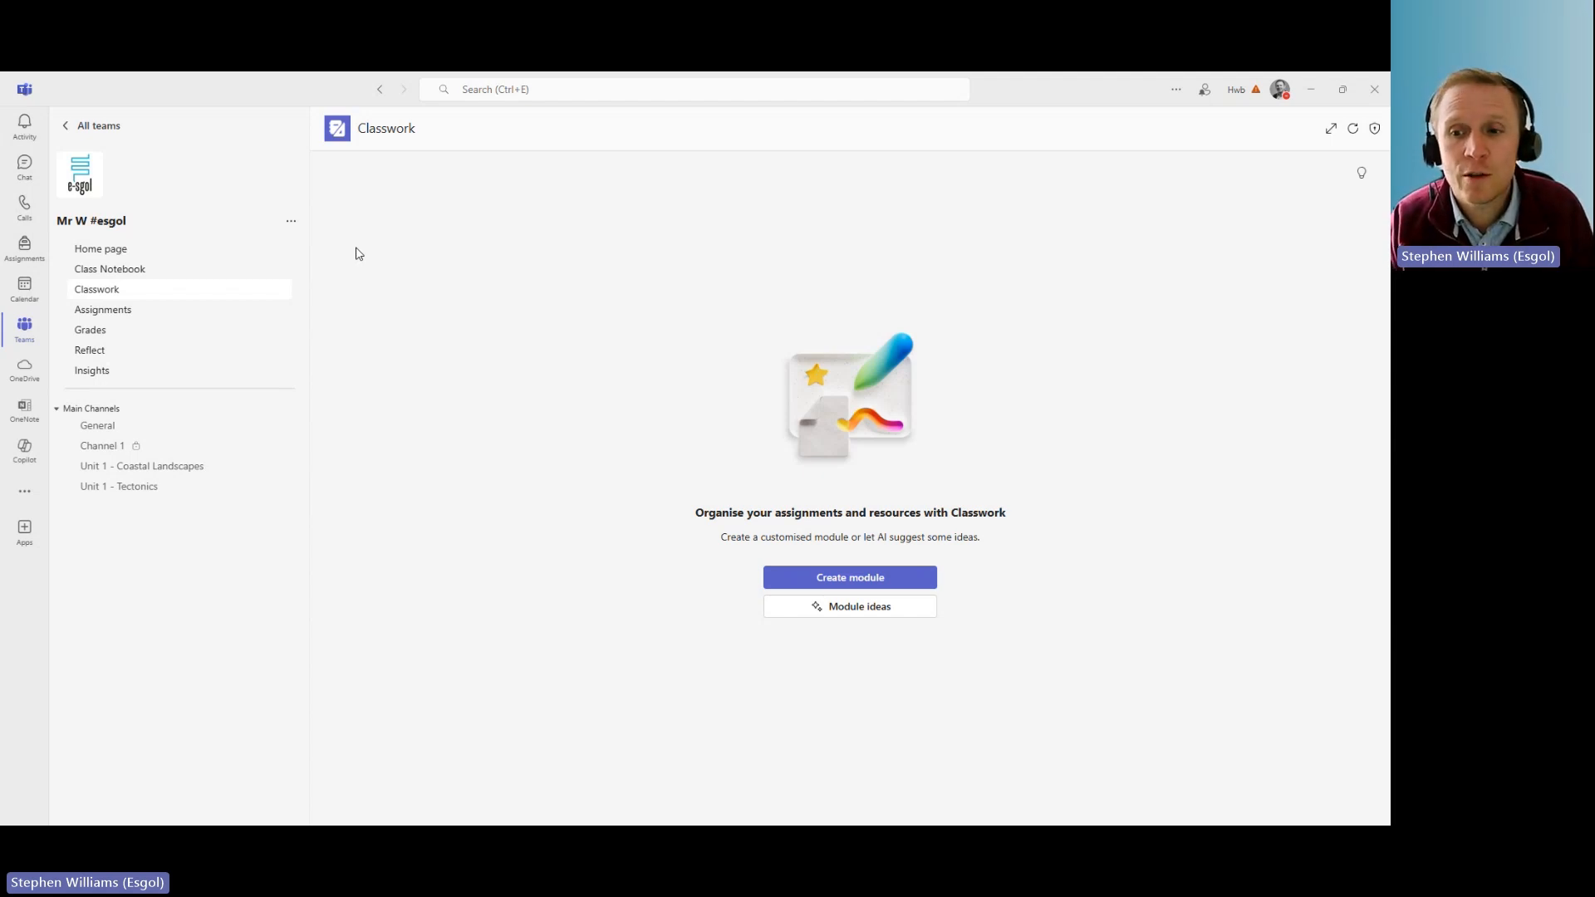
left_click(898, 579)
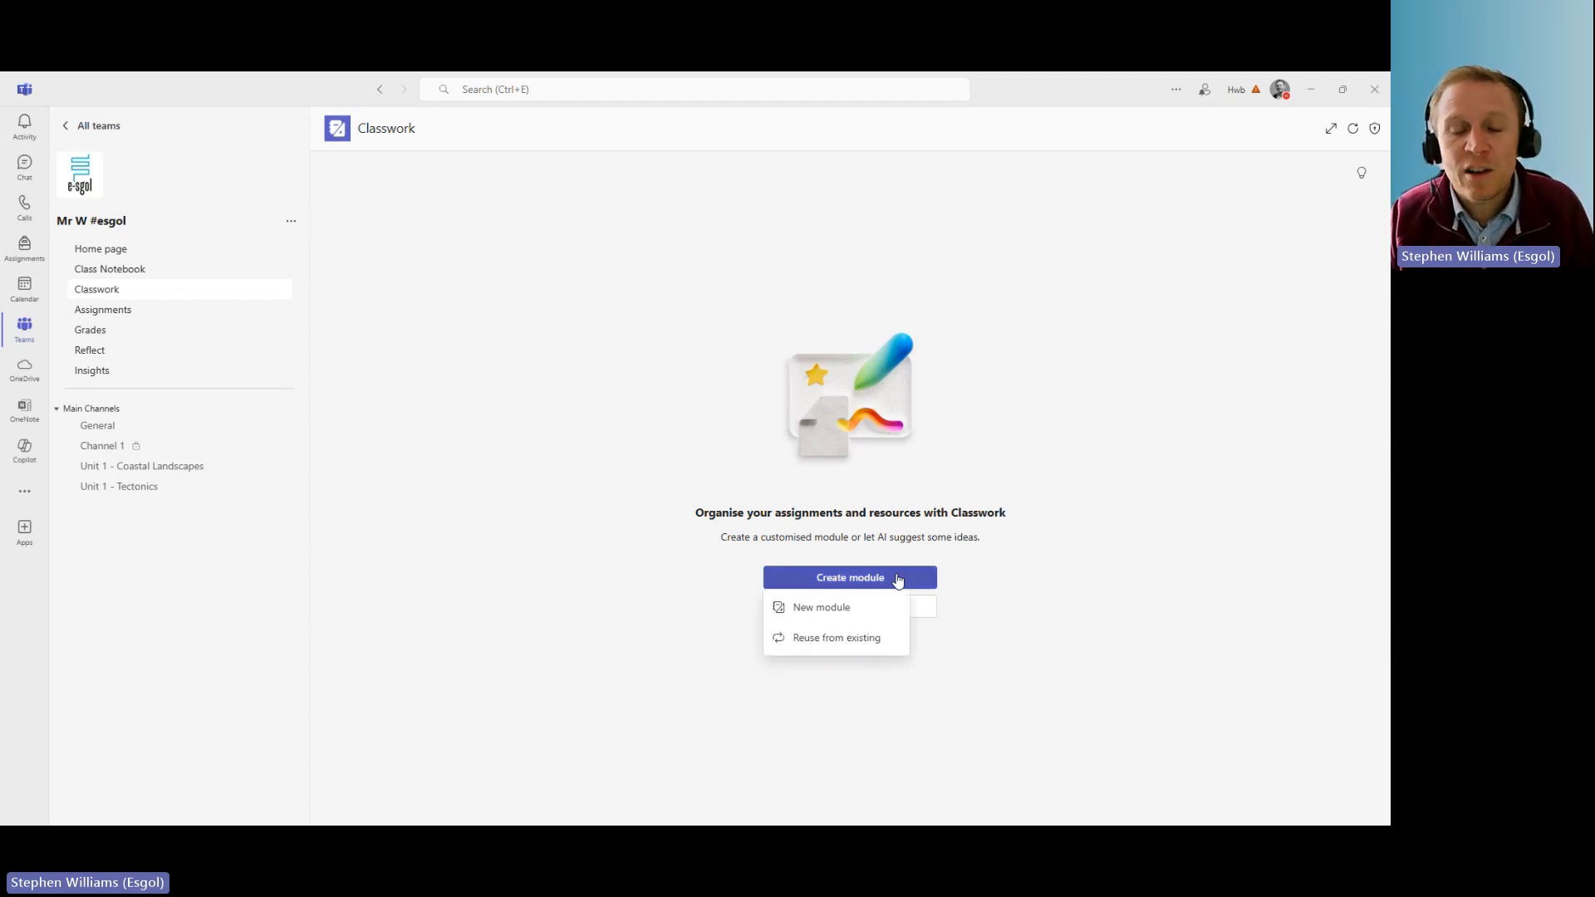
left_click(869, 611)
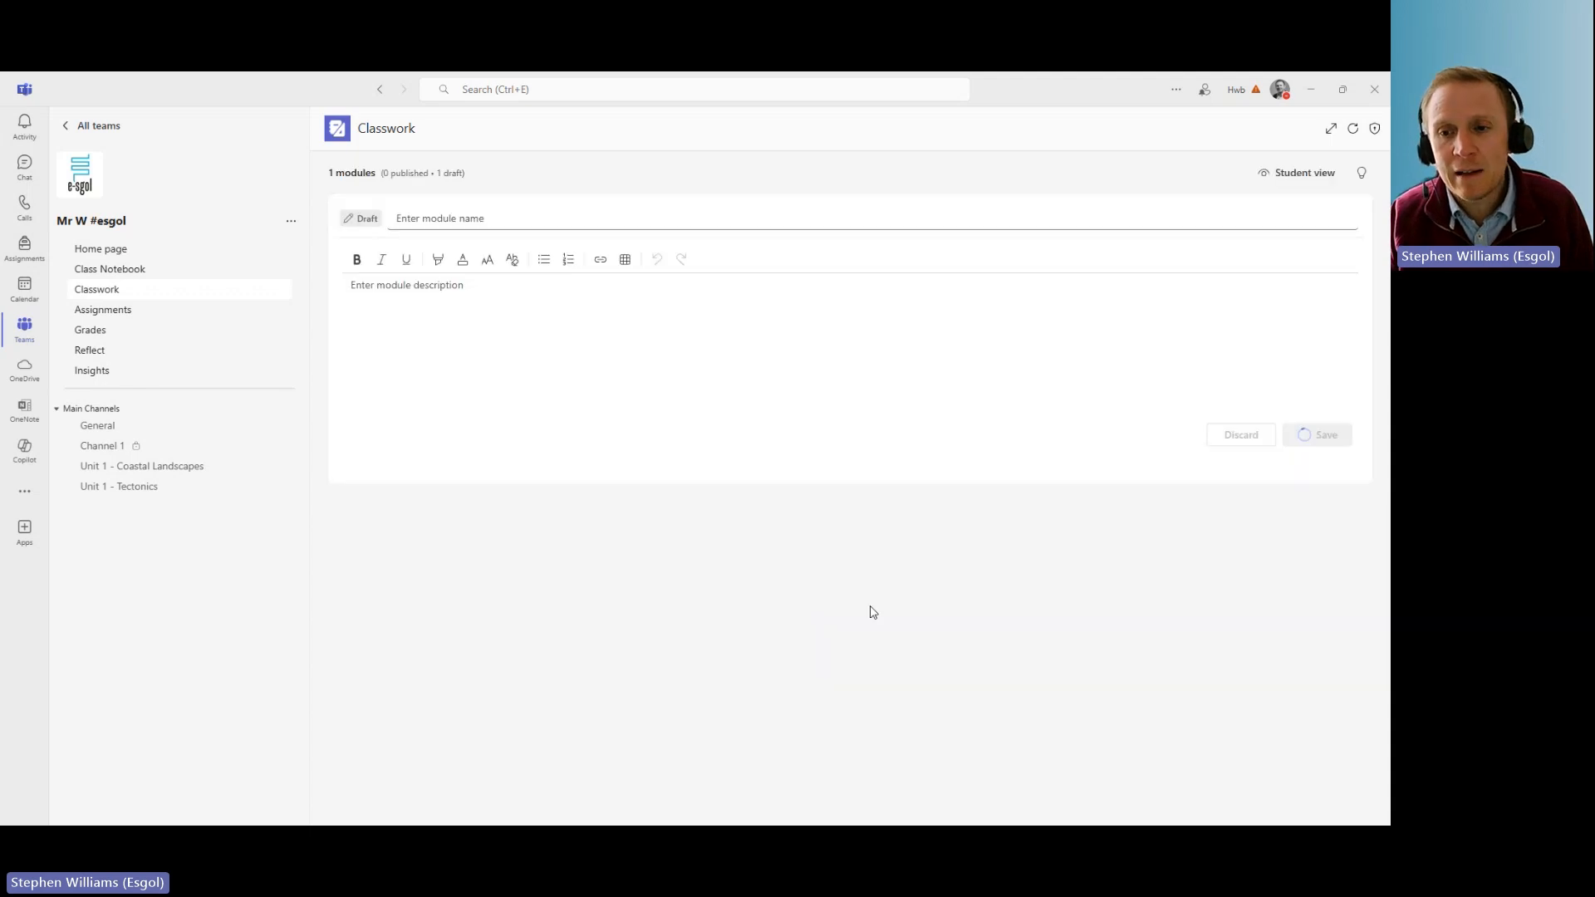
type("Unit 1 - Coastal Landscapes")
key("Tab")
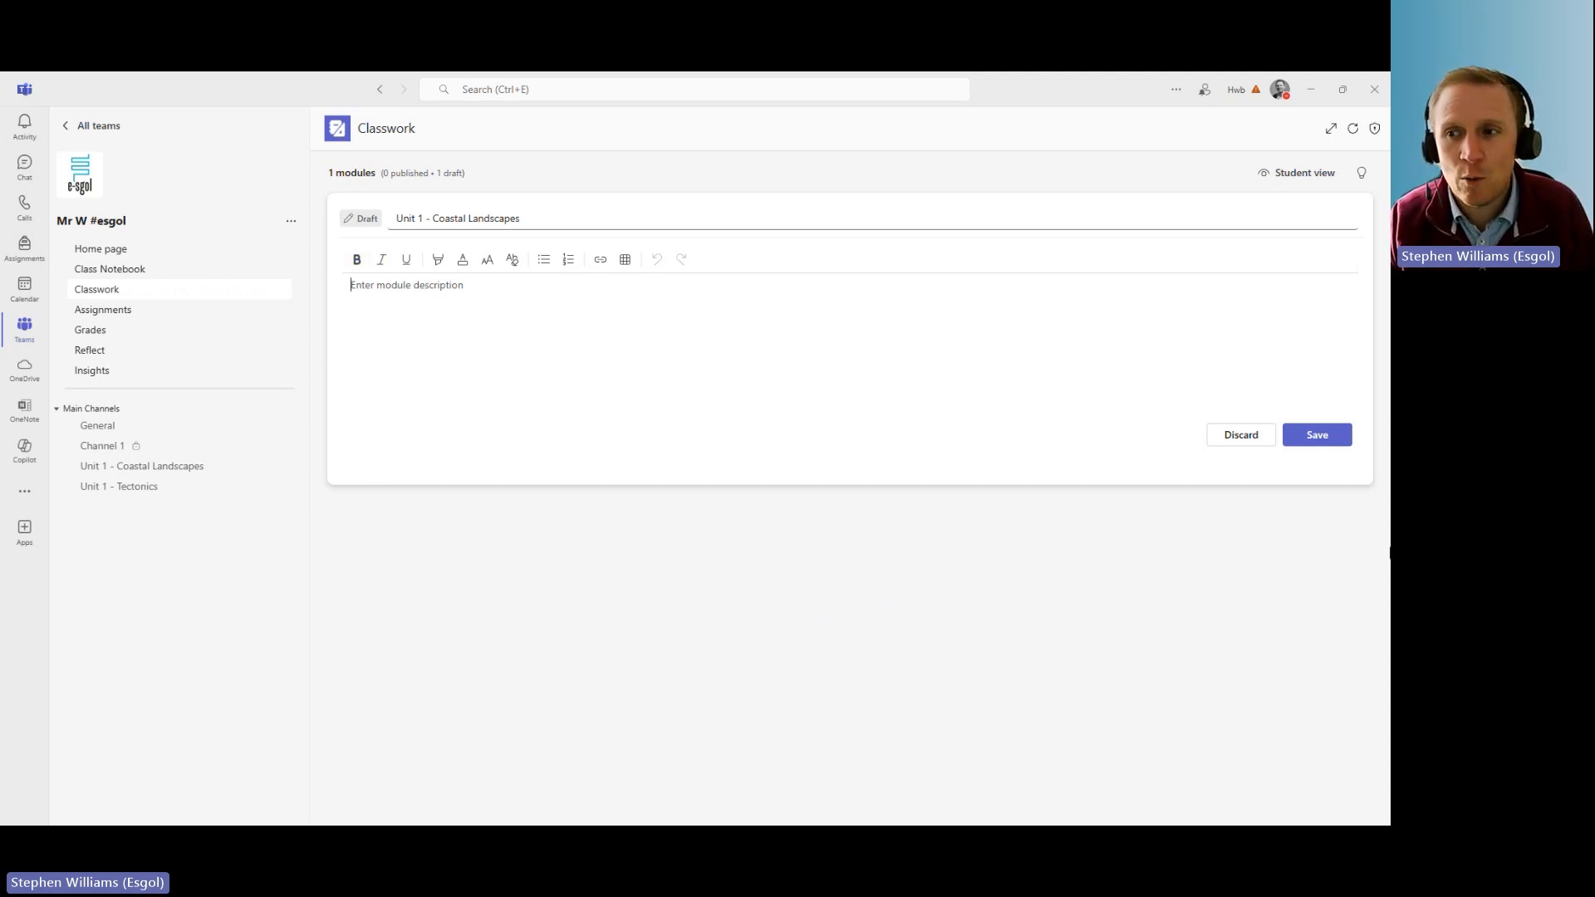
left_click(1319, 438)
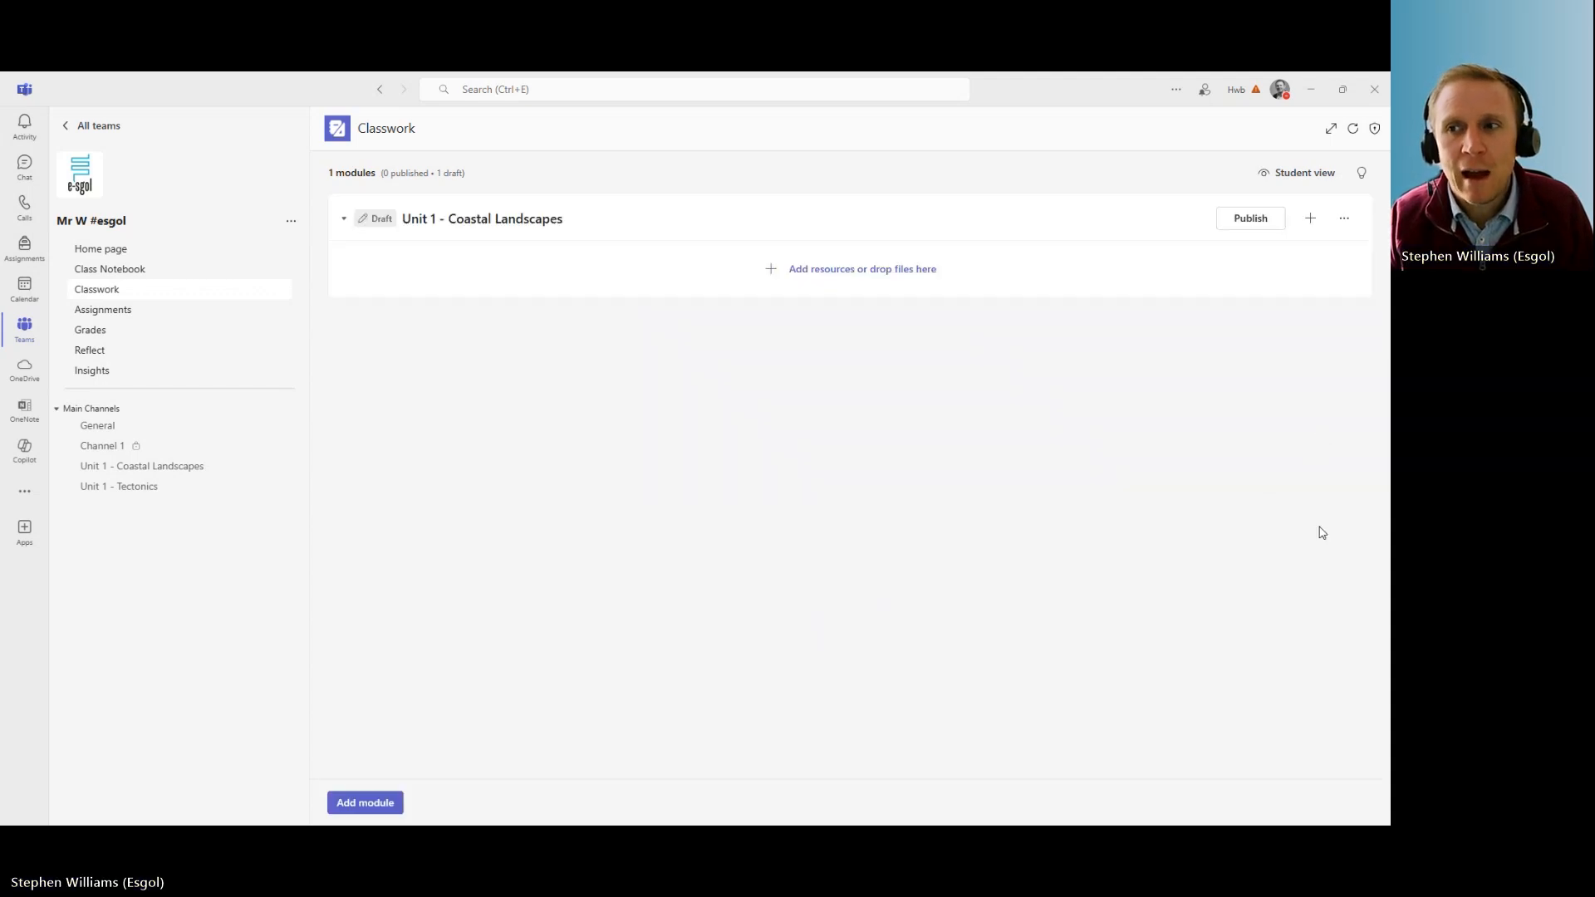
left_click(1248, 221)
left_click(1018, 518)
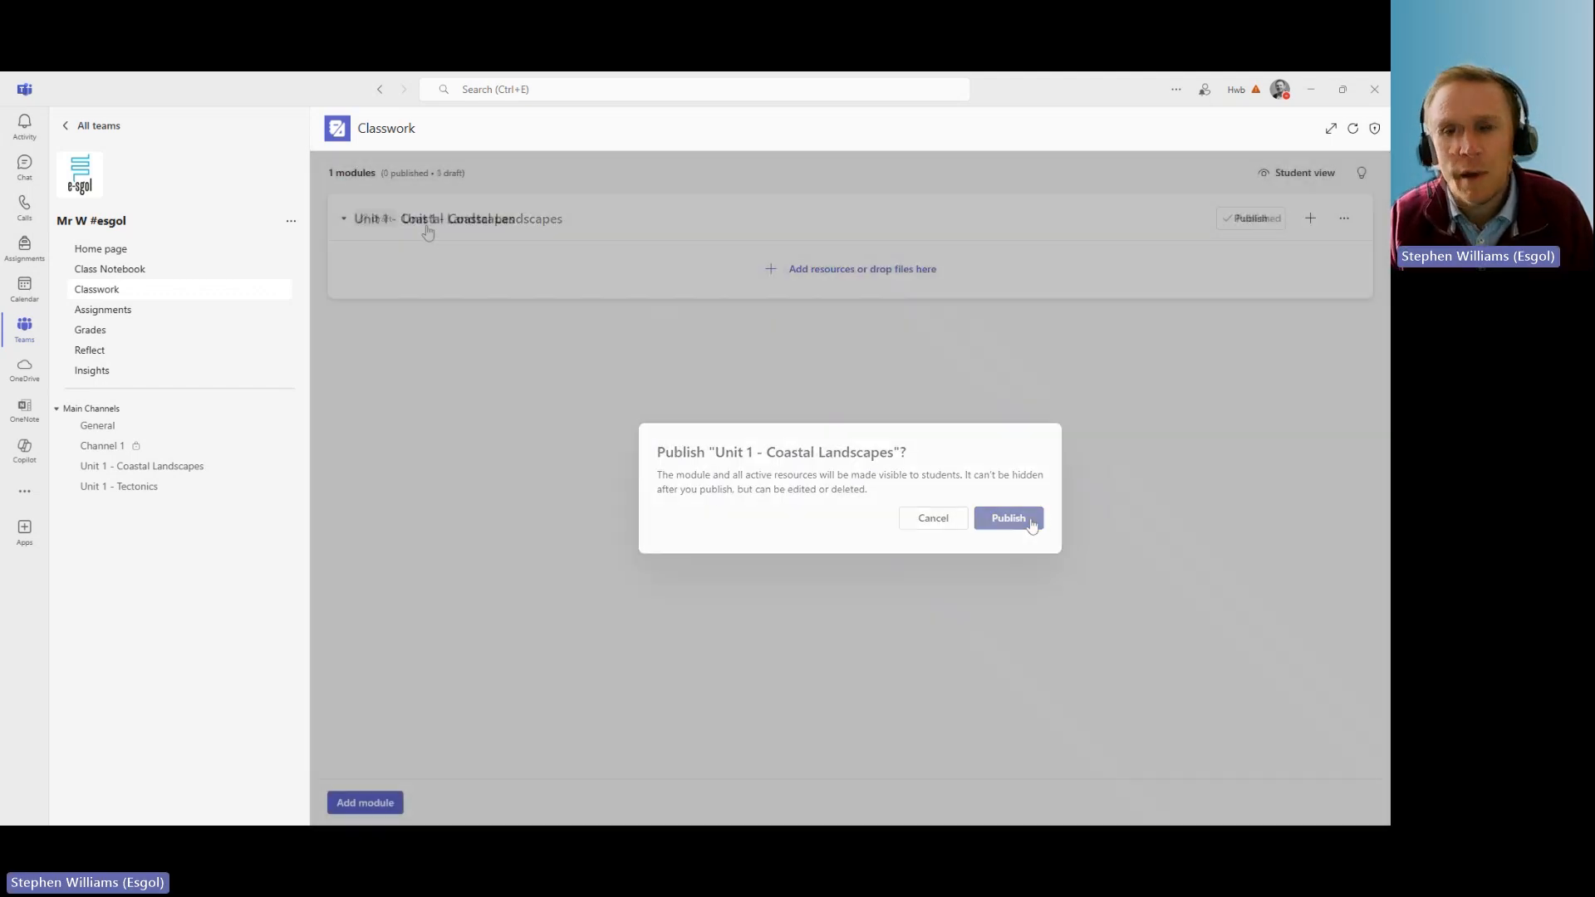
Attach the existing class assignment "Gwaith grŵp" to the Unit 1 - Coastal Landscapes module.
left_click(823, 269)
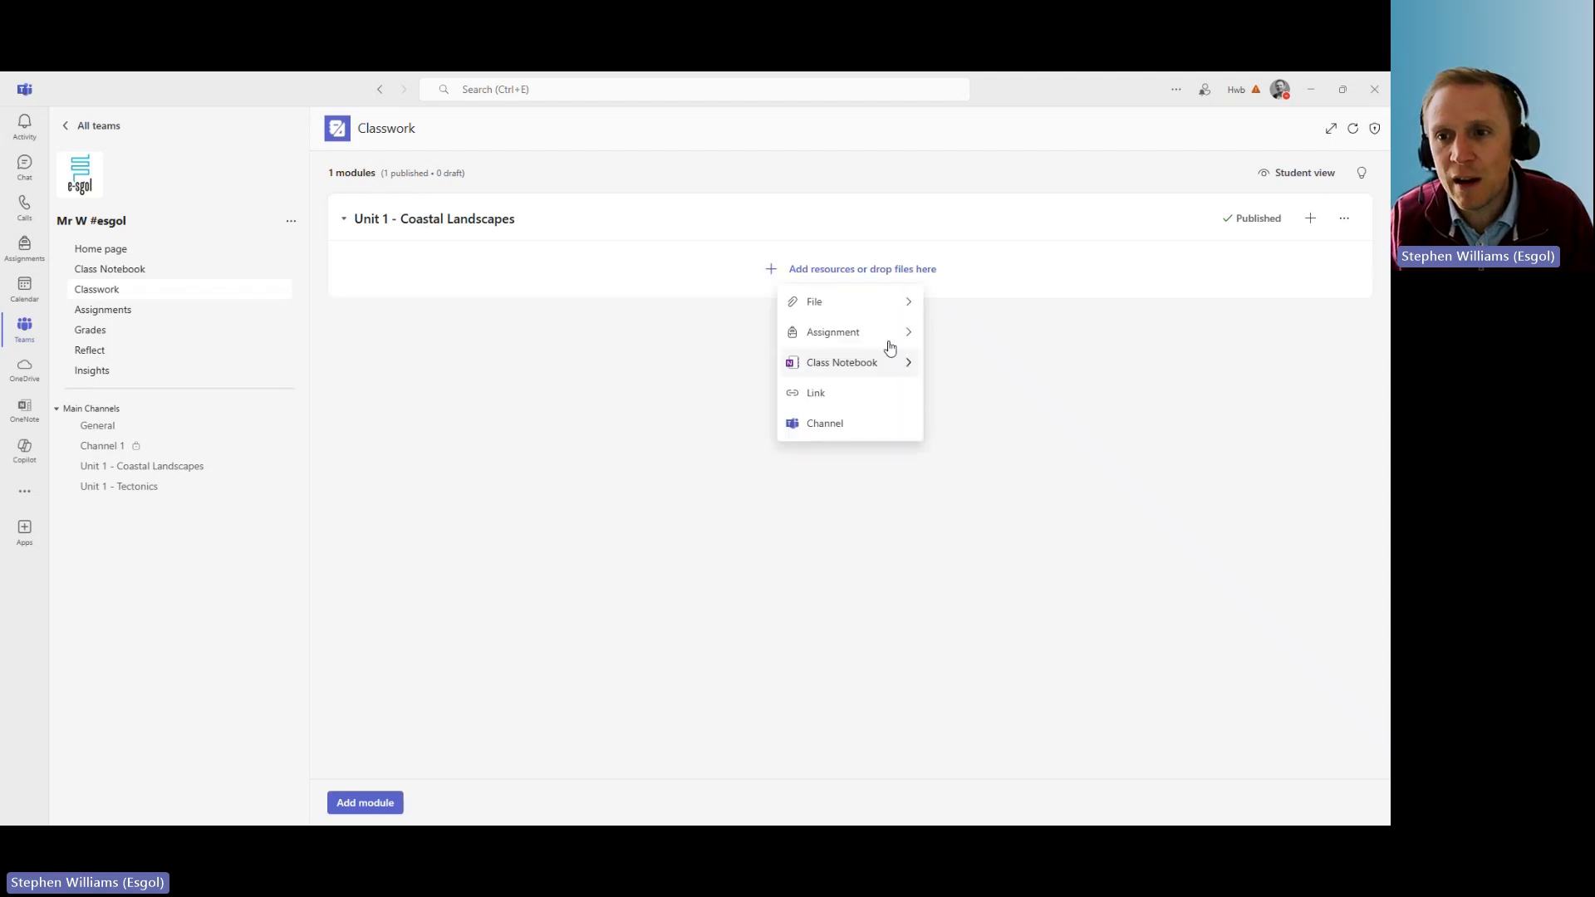
left_click(855, 334)
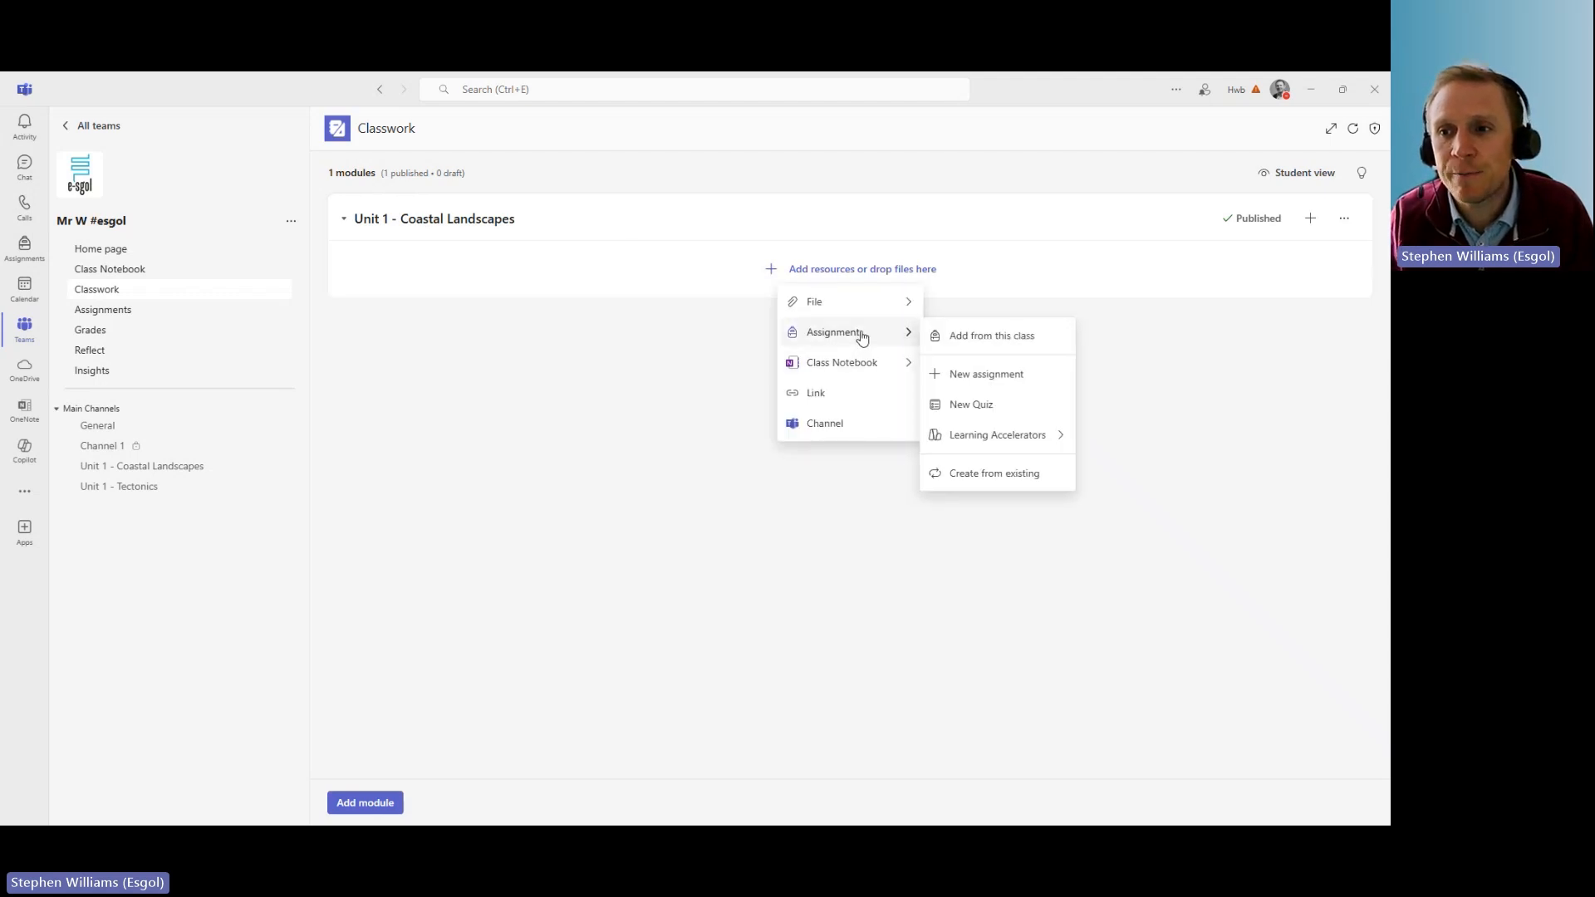
left_click(992, 336)
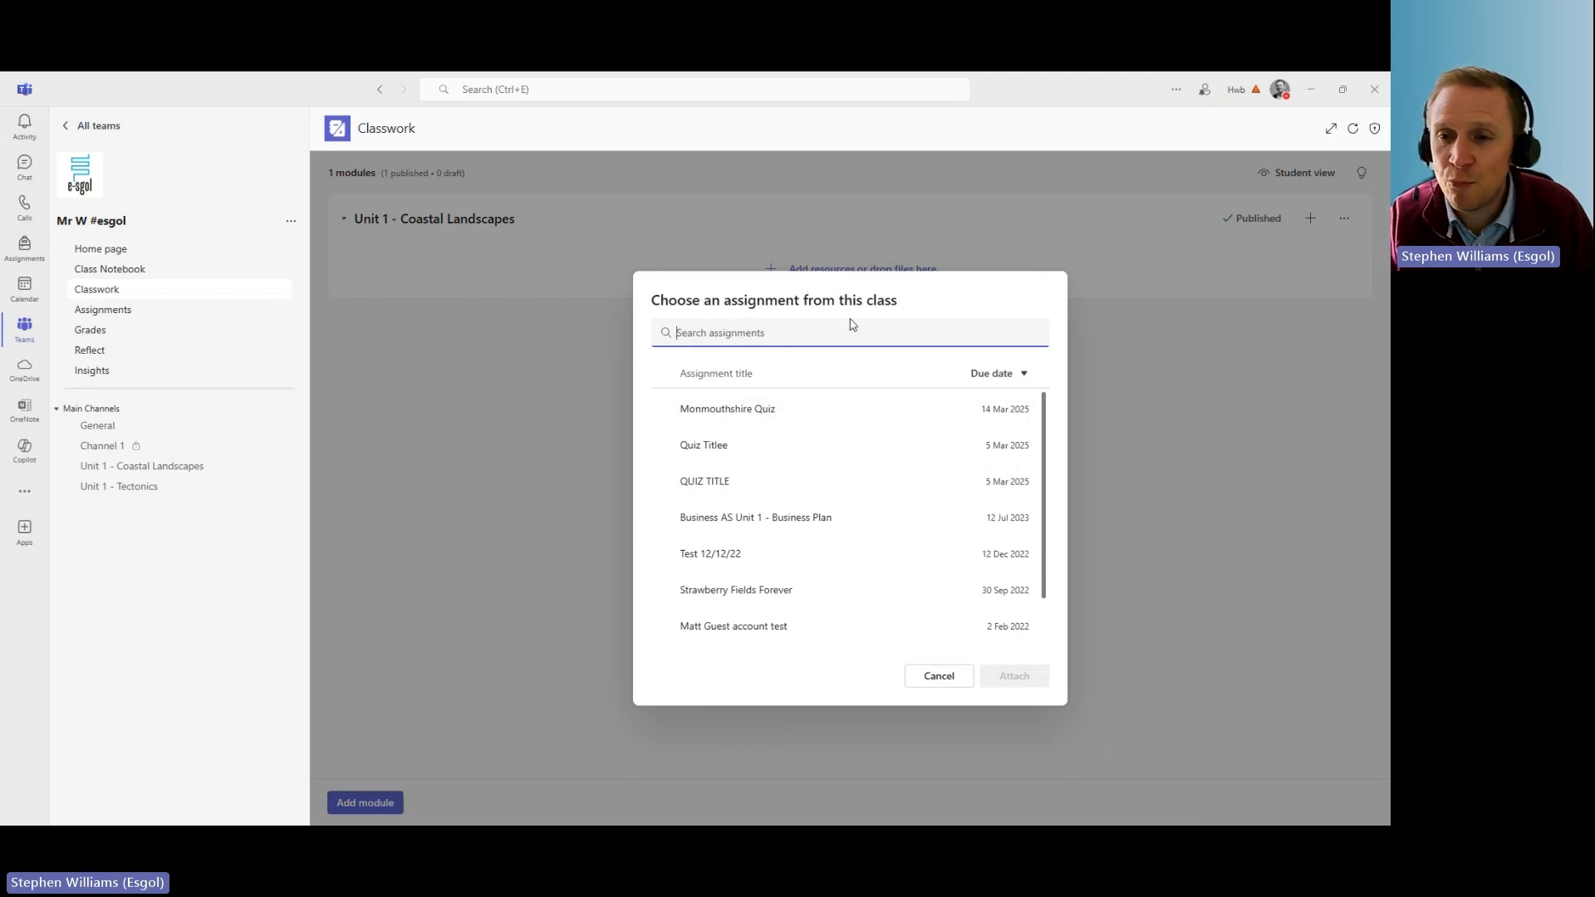
scroll(856, 449, "down", 1)
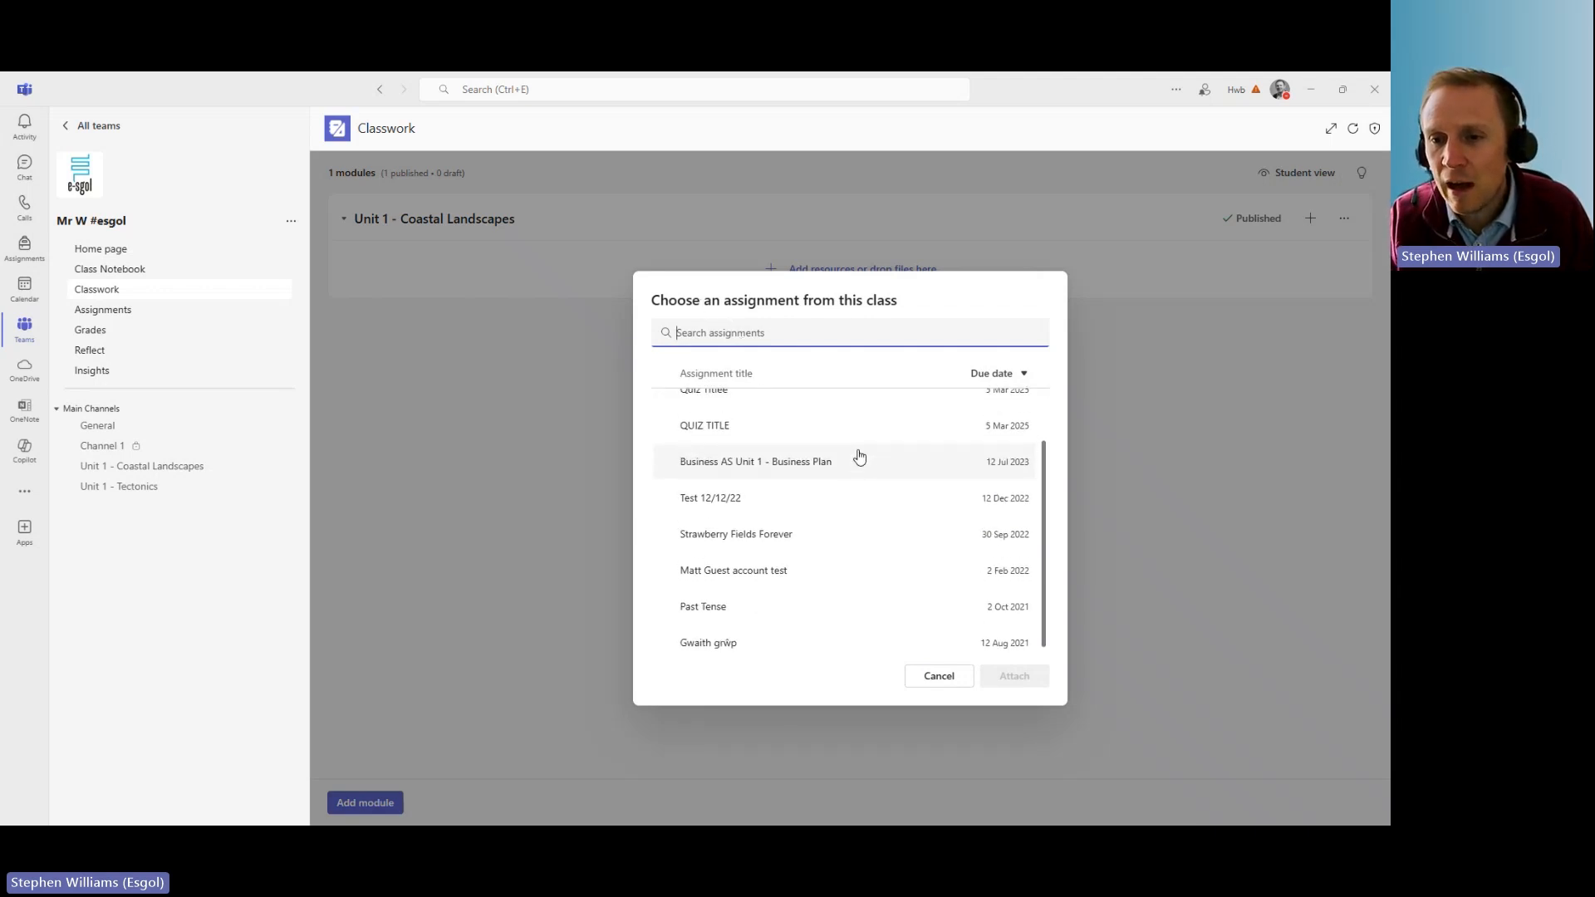
scroll(851, 461, "up", 1)
scroll(789, 565, "down", 1)
left_click(723, 640)
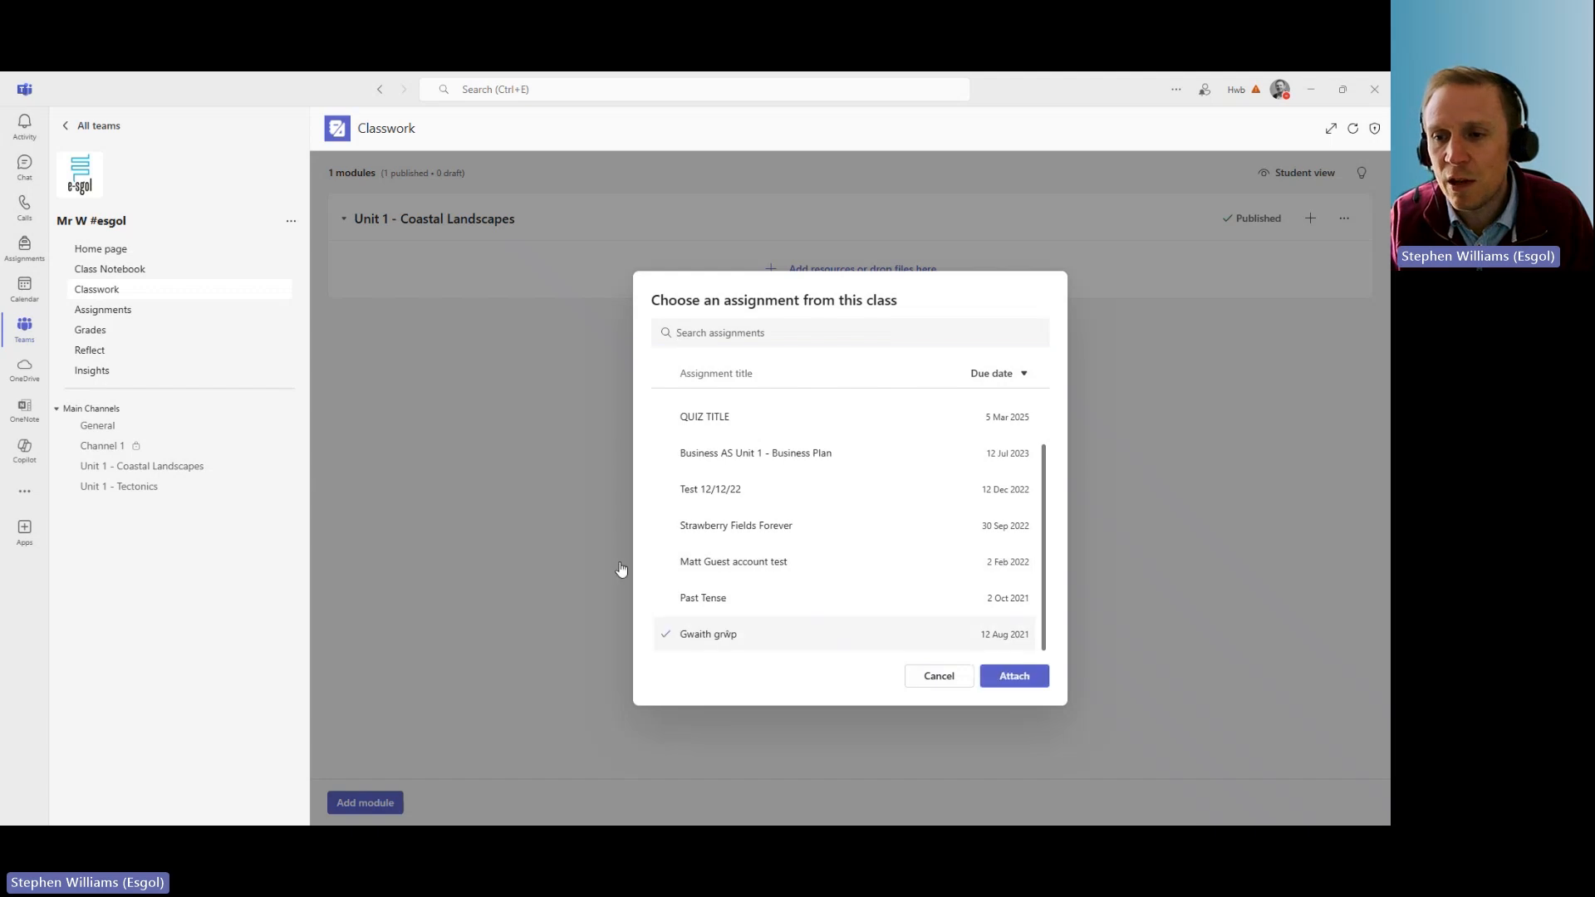
left_click(1018, 675)
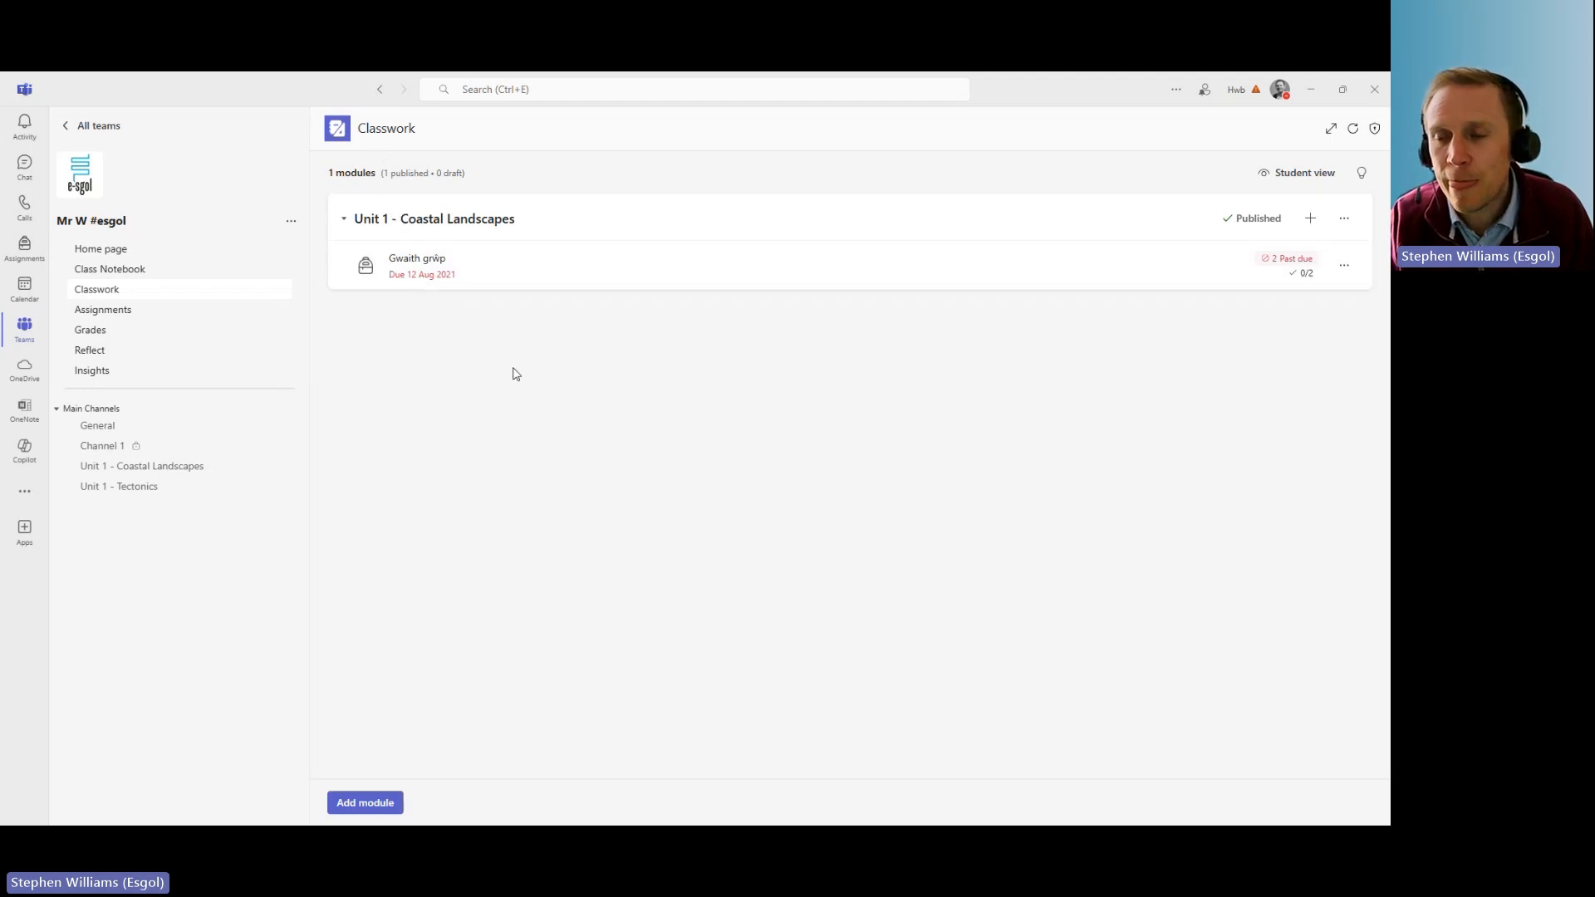
Upload the "Polls (MS Teams)" presentation from this device to the Unit 1 - Coastal Landscapes module, and return to the General channel.
left_click(1311, 219)
mouse_move(1264, 264)
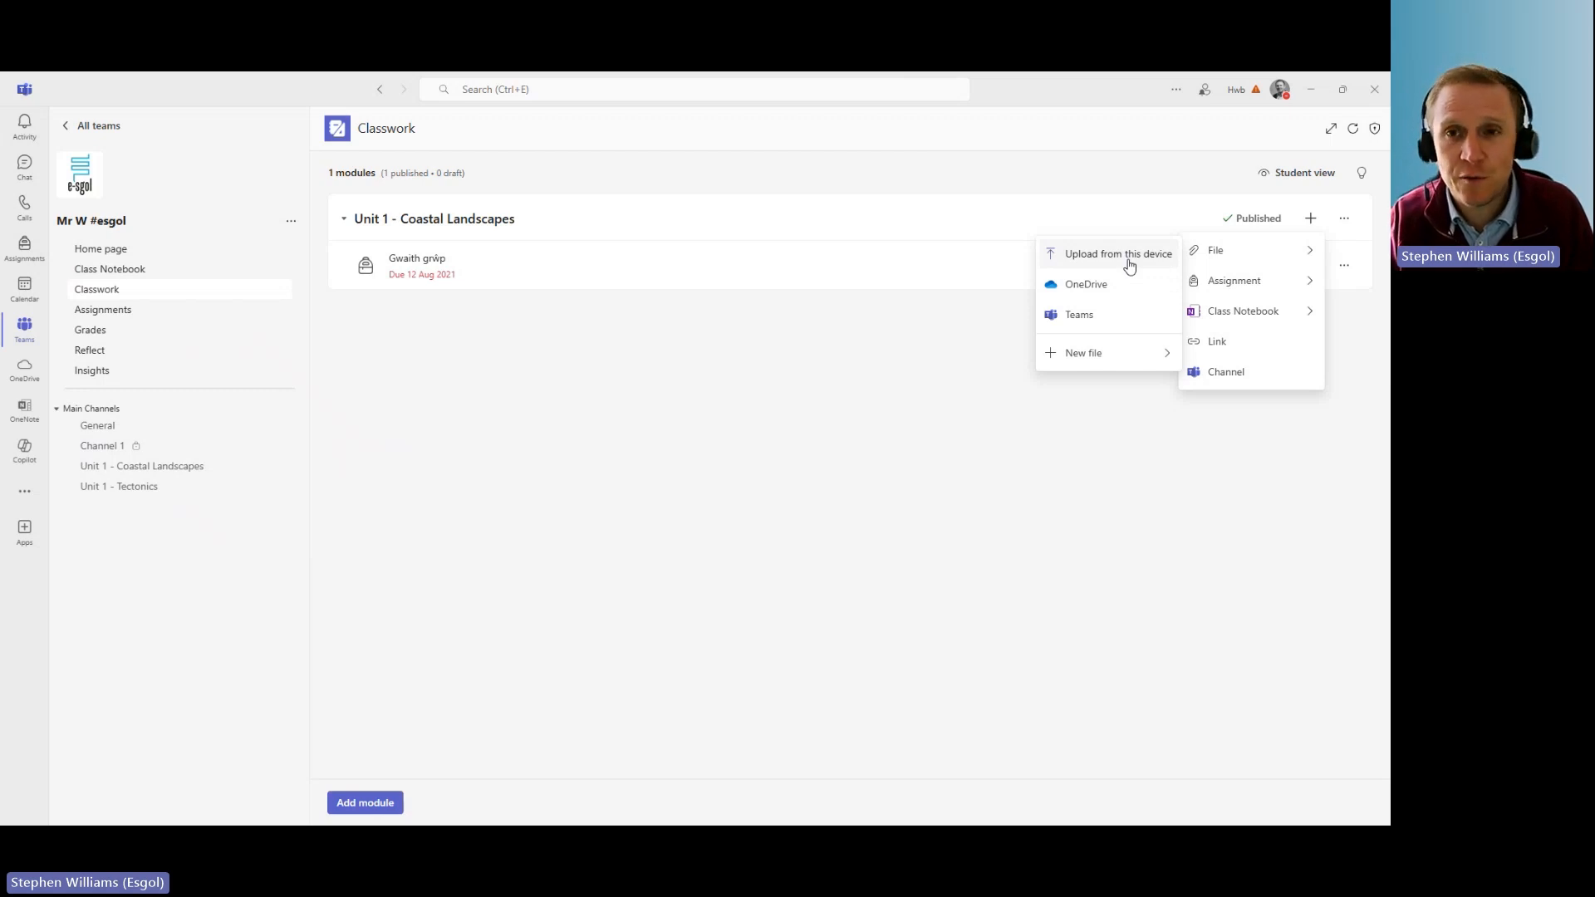
left_click(1130, 266)
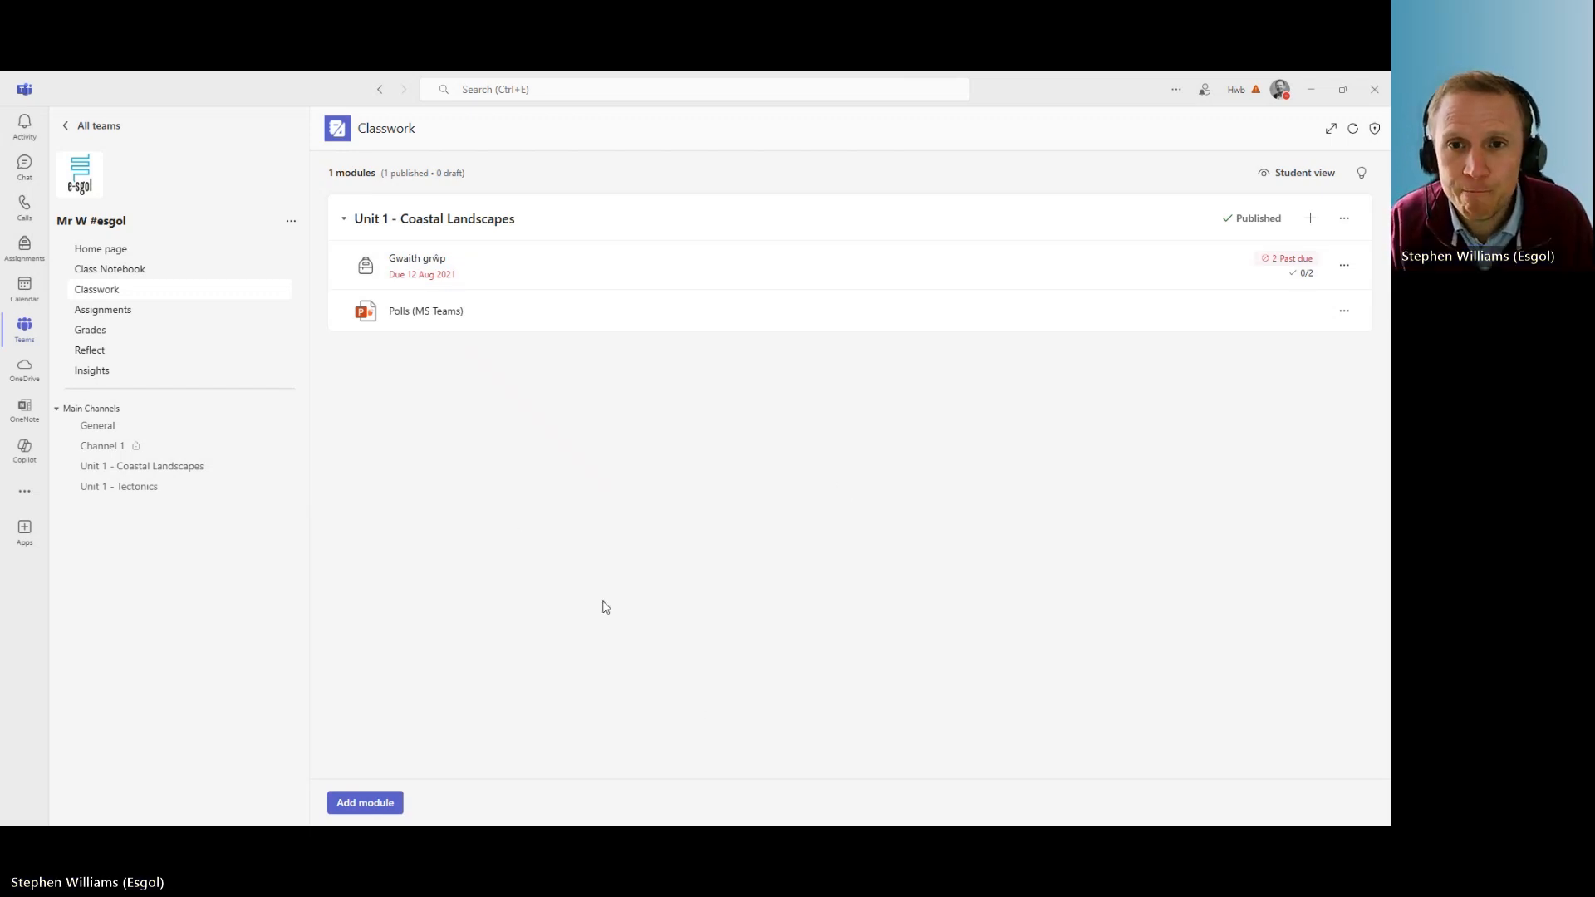
left_click(108, 426)
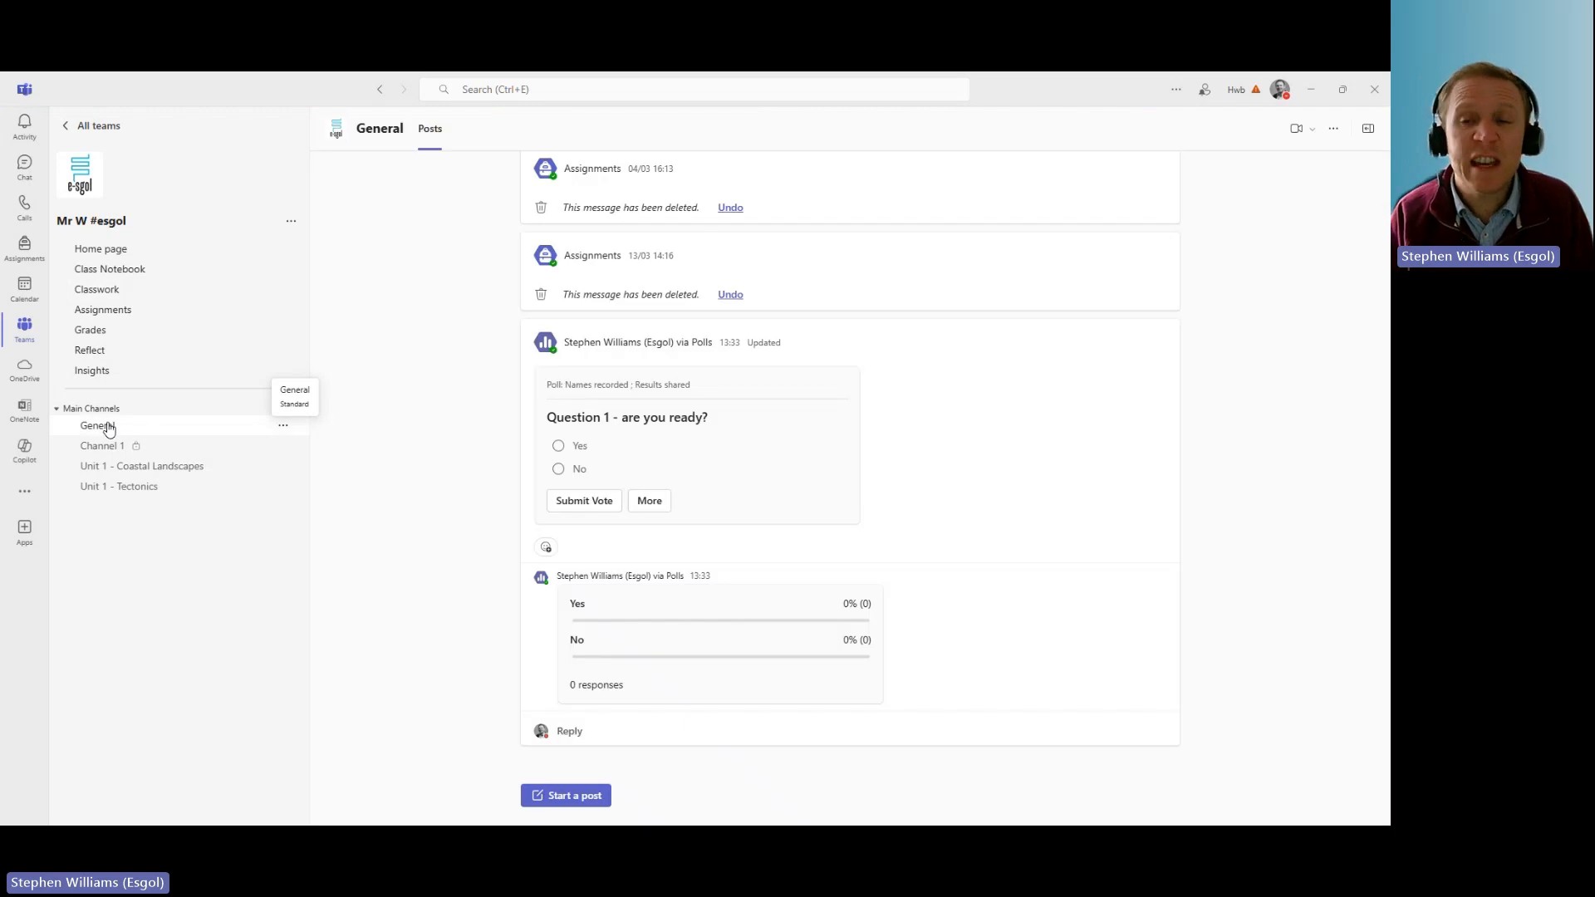